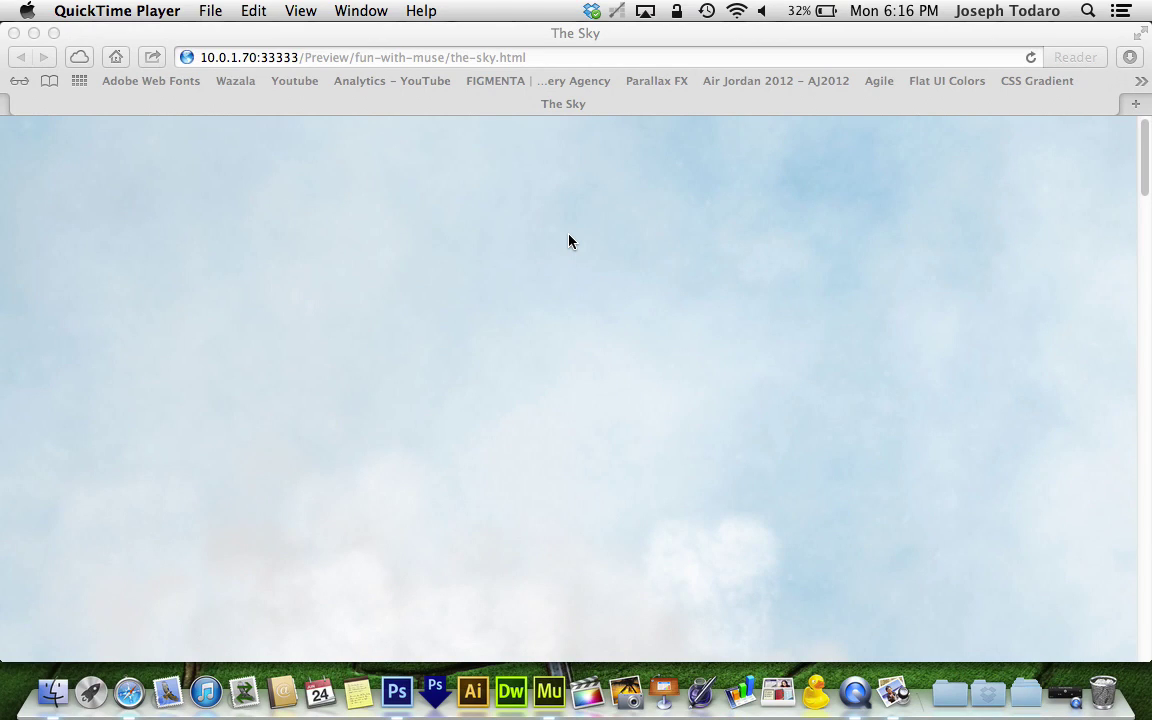
Scroll through the page shown in the browser window
click(528, 39)
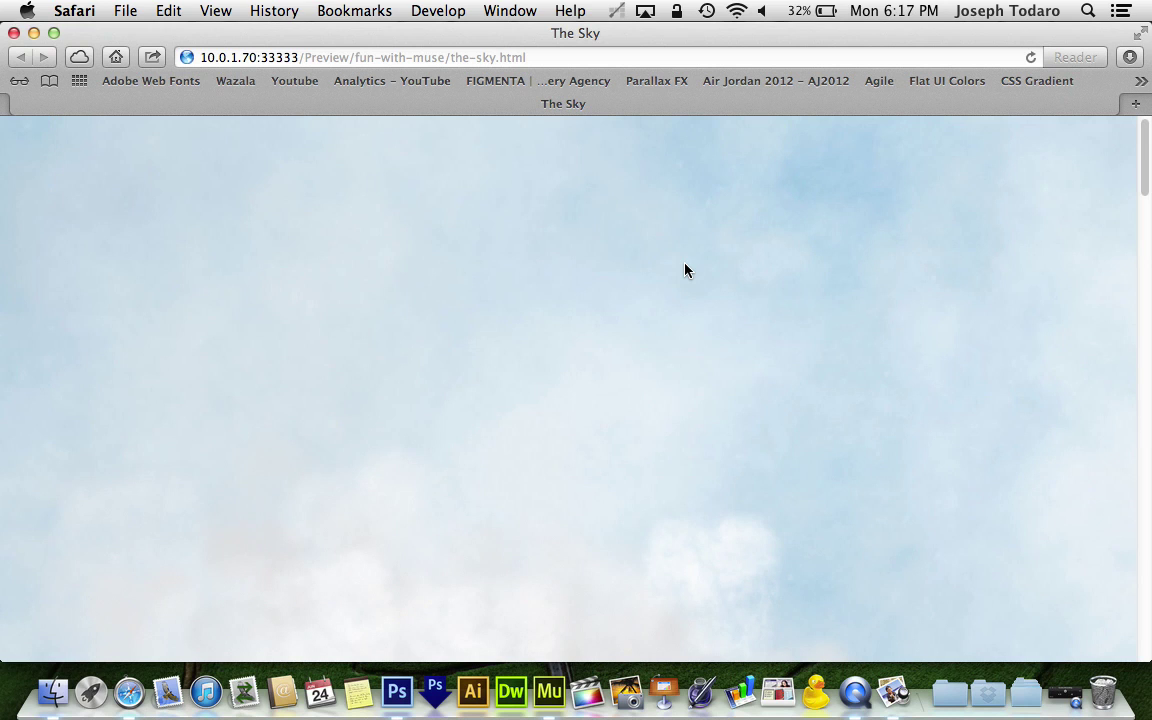
scroll(685, 270, down, 5)
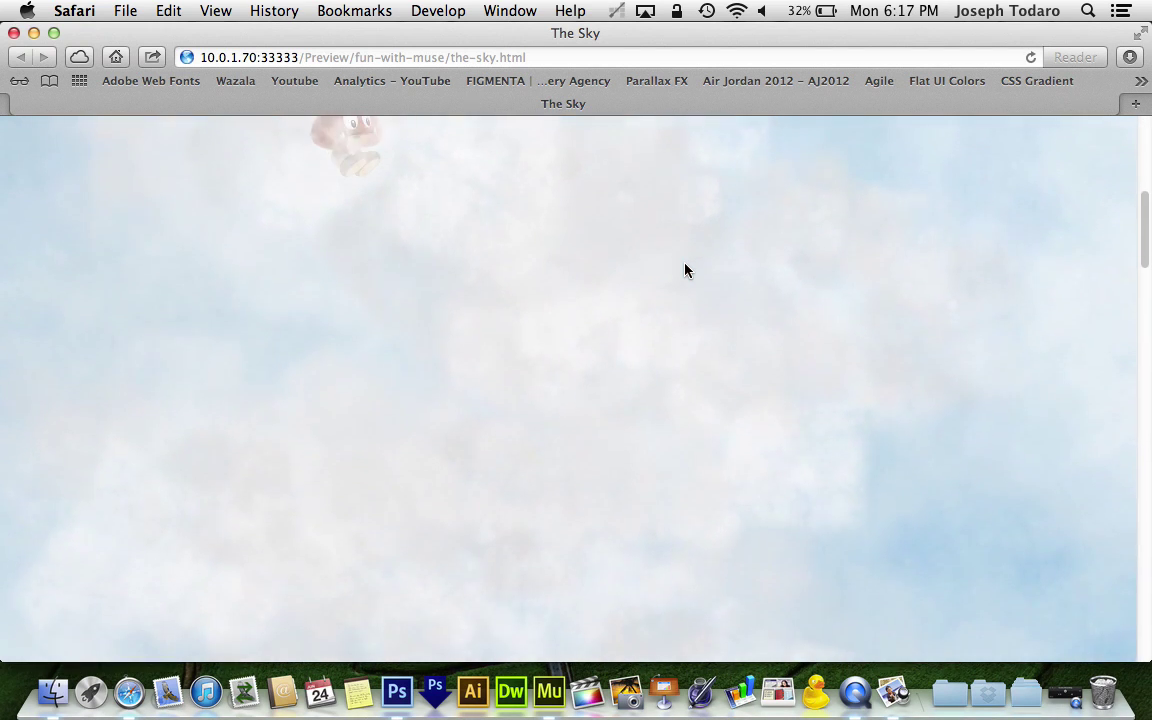
scroll(685, 270, down, 5)
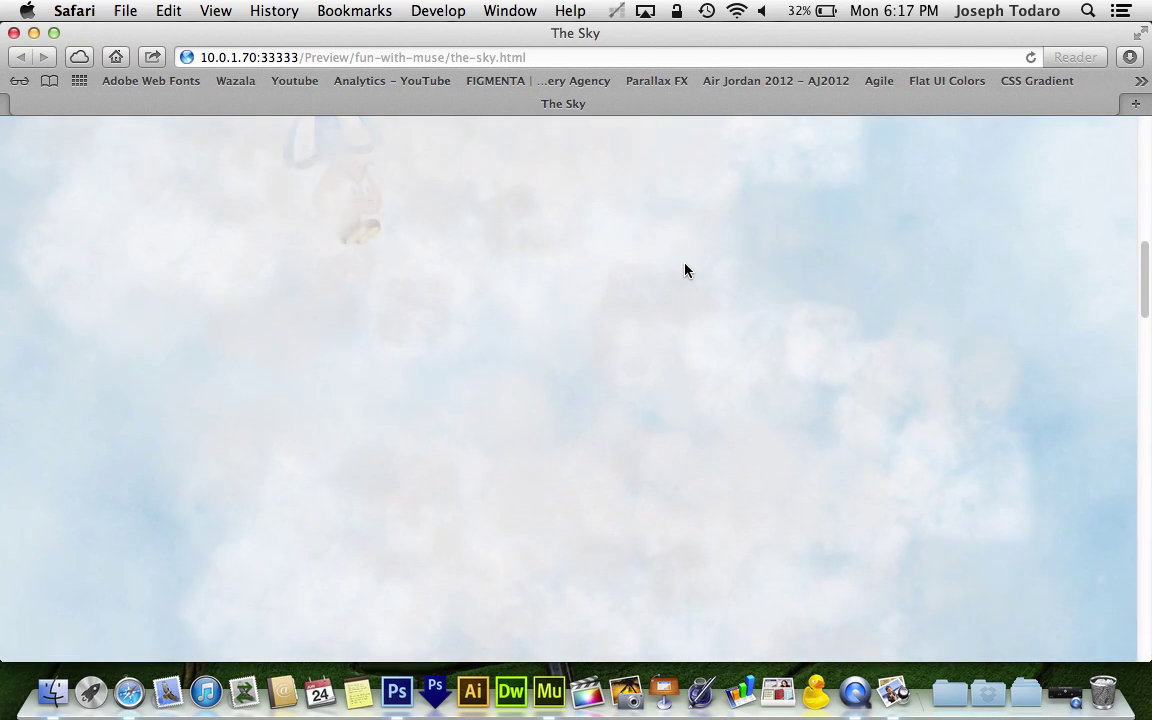
scroll(685, 270, down, 5)
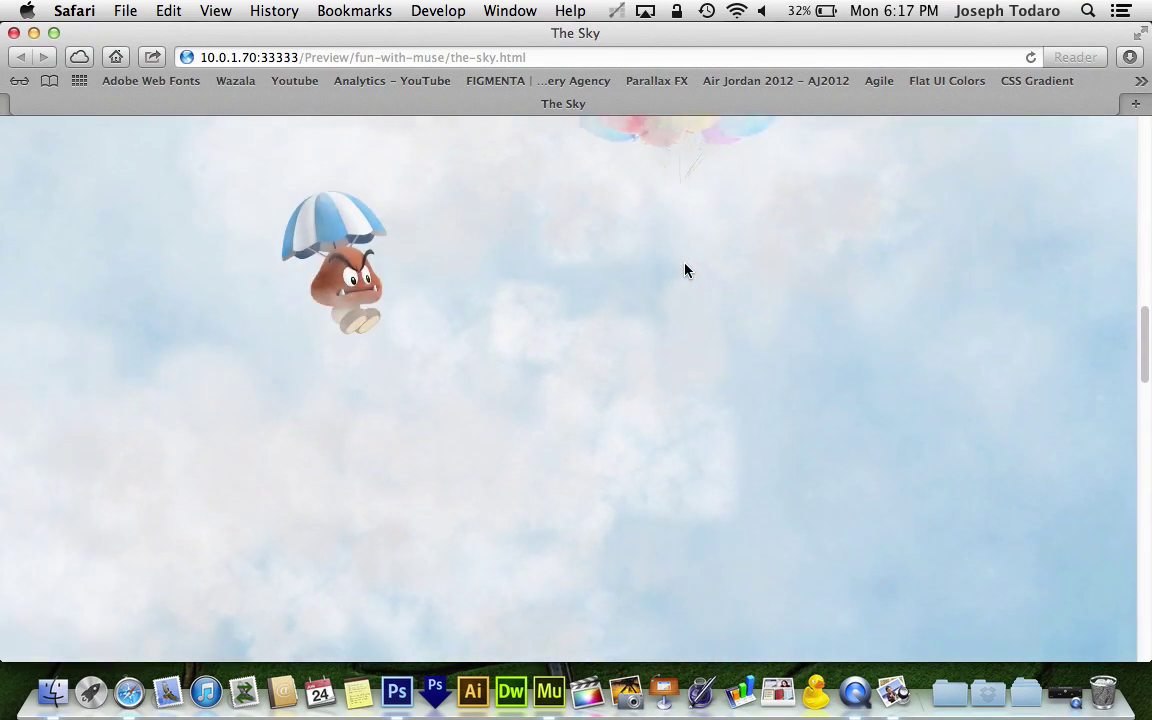
scroll(685, 270, down, 5)
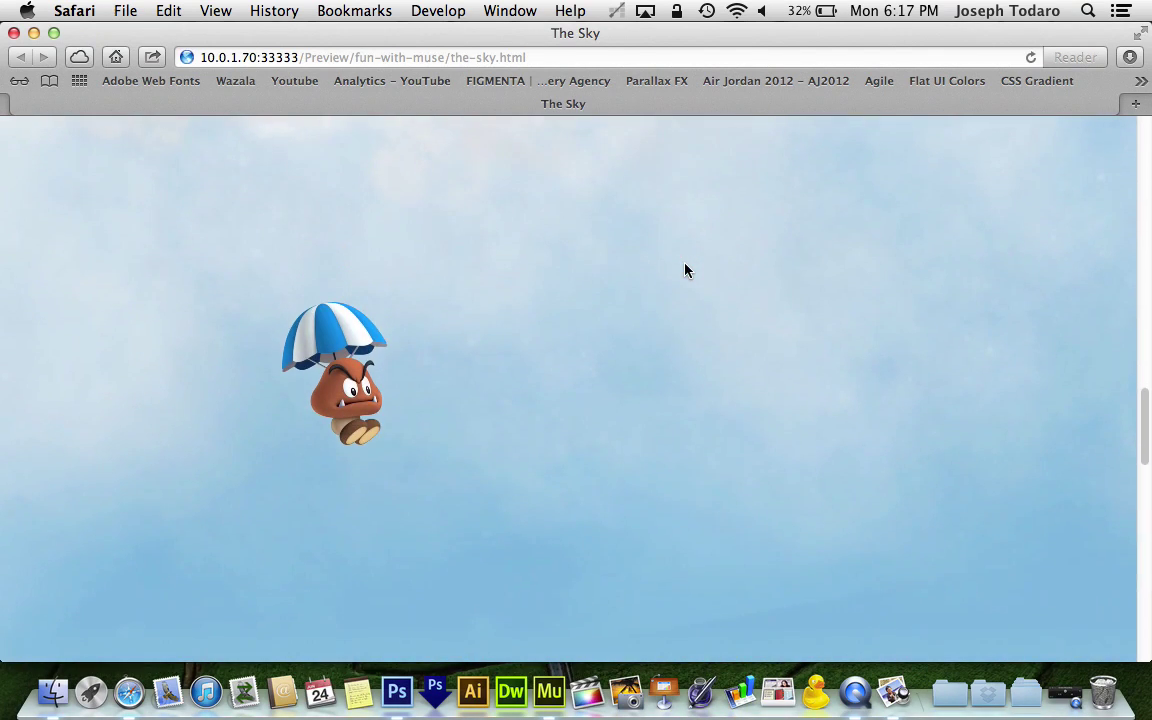
scroll(685, 270, down, 5)
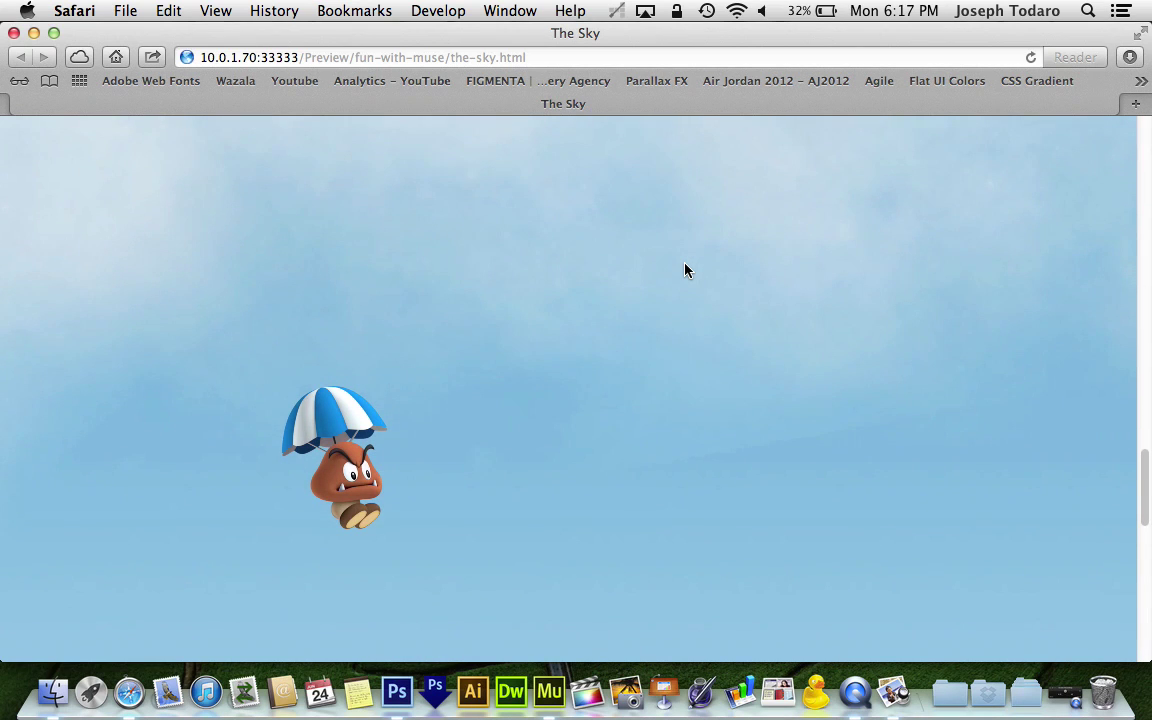
scroll(685, 270, up, 15)
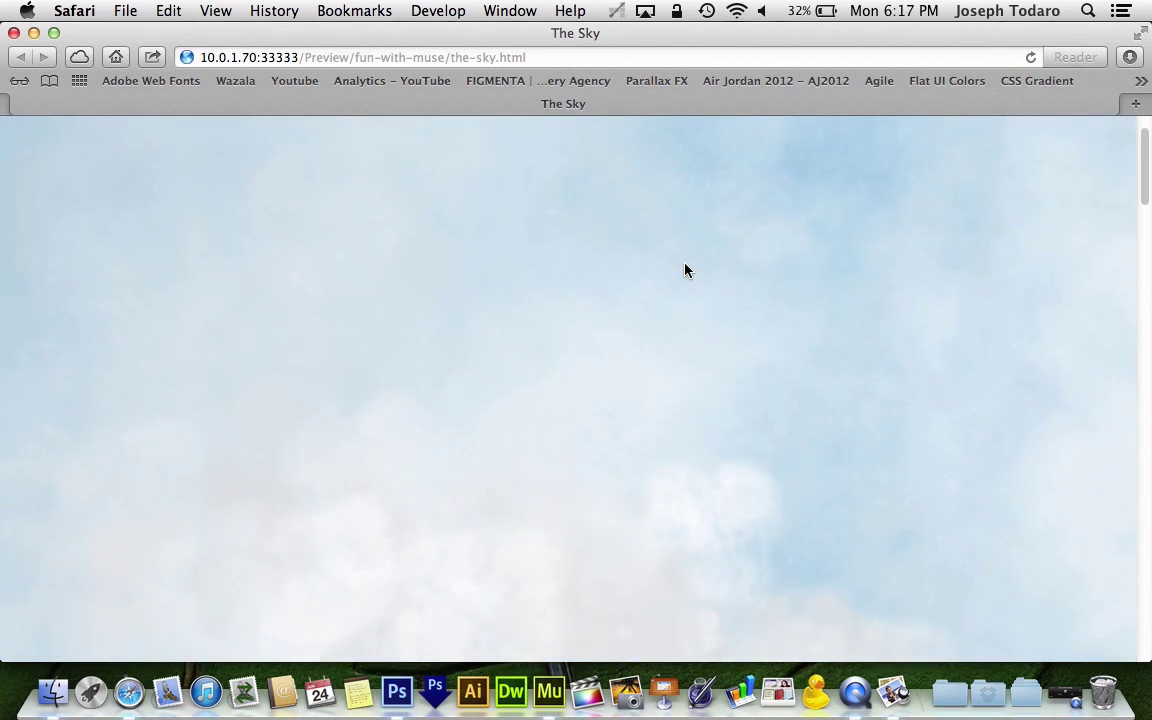
scroll(685, 270, down, 3)
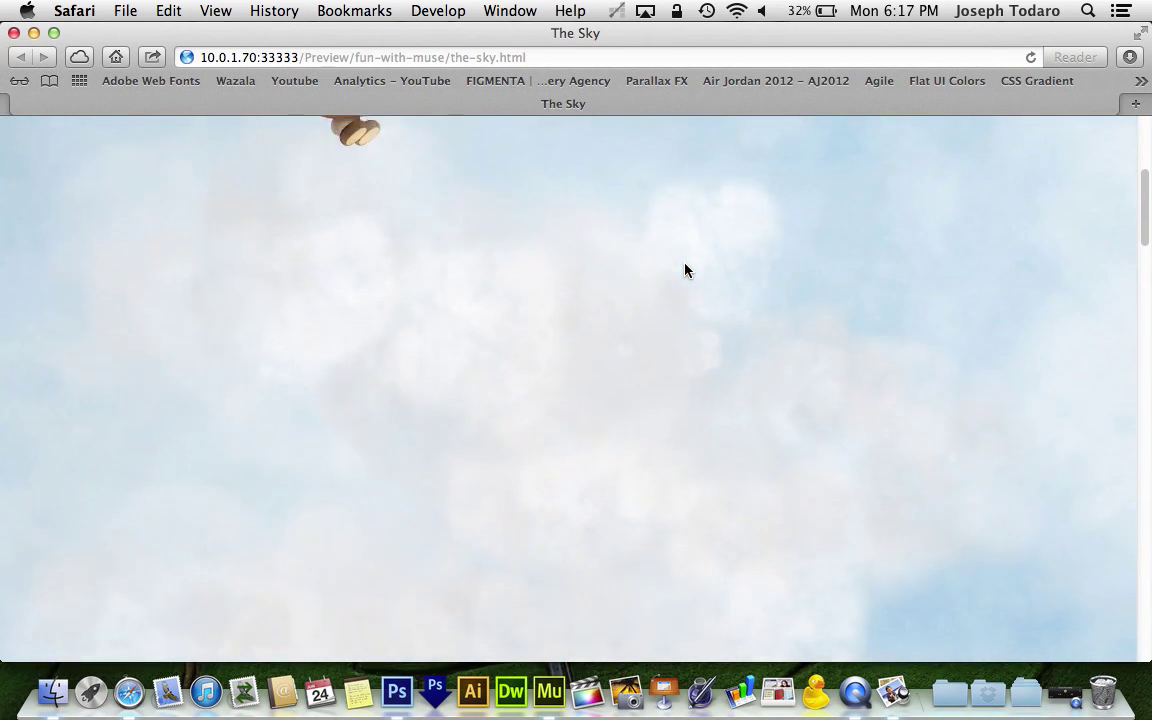
scroll(685, 270, down, 5)
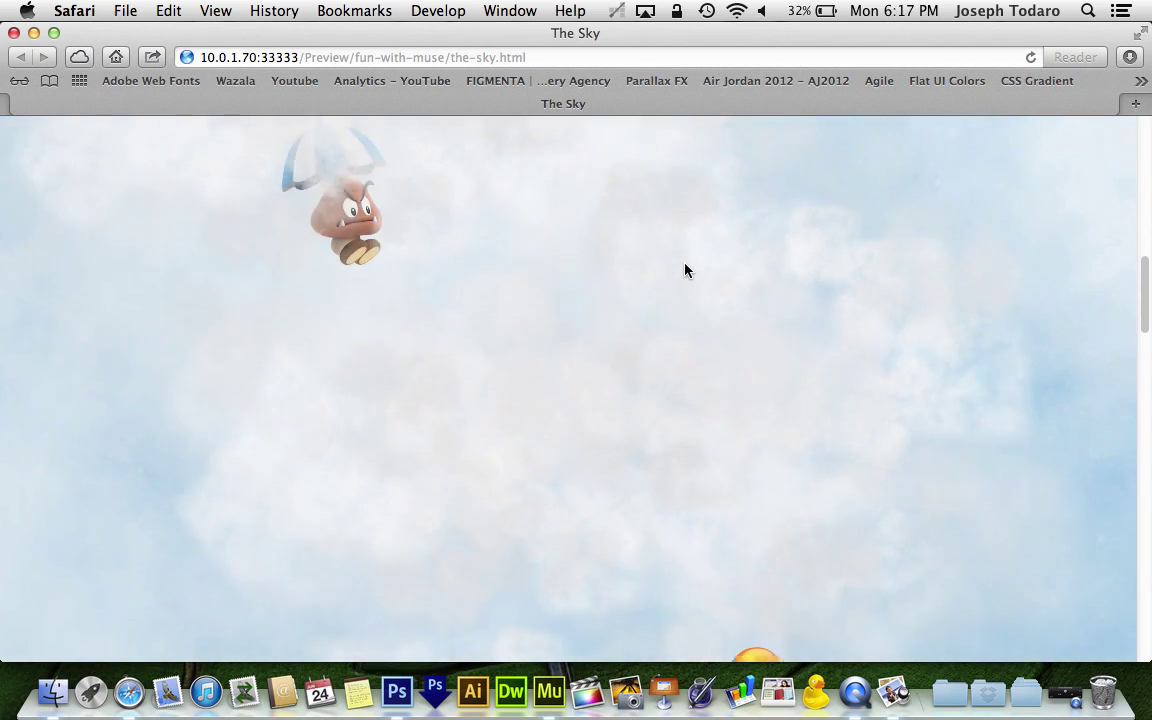
scroll(685, 270, down, 8)
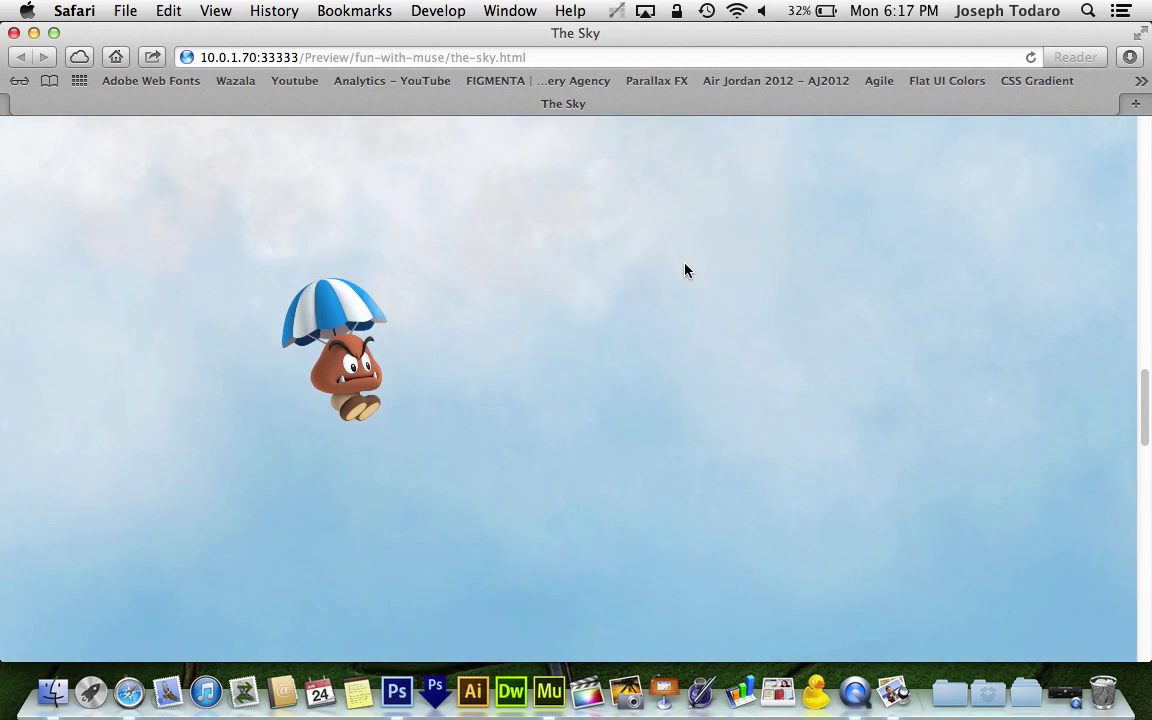
scroll(685, 270, up, 15)
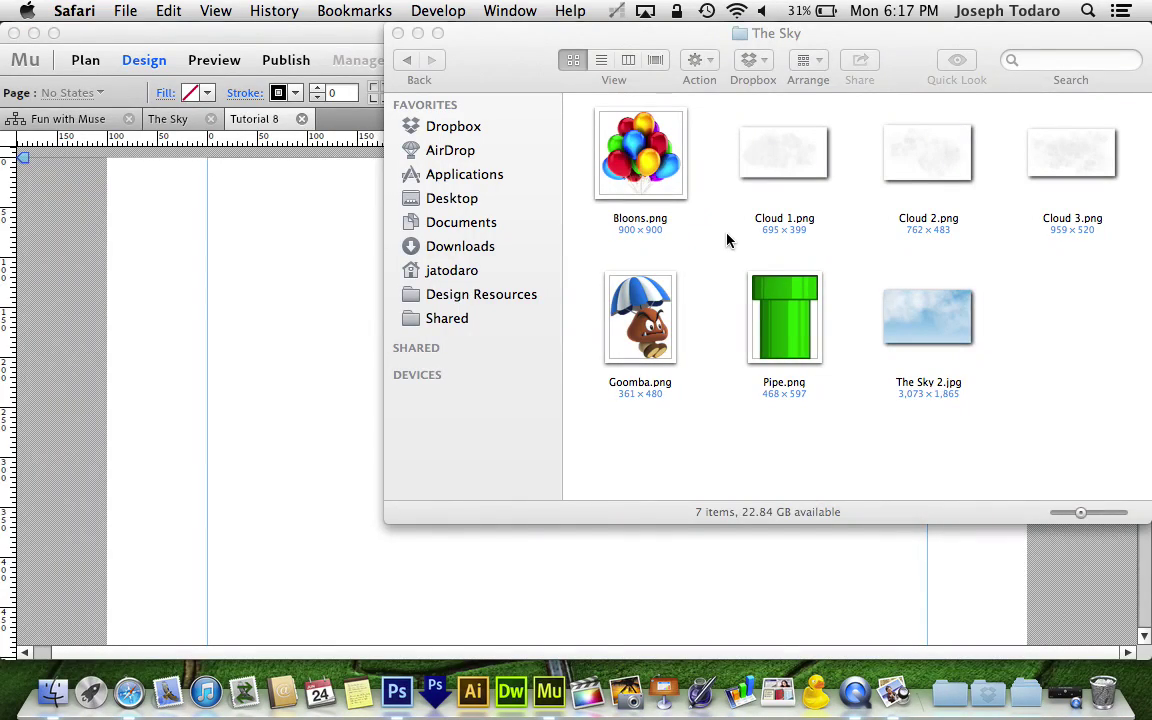
Preview the tutorial images in Finder: The Sky 2.jpg, Cloud 1.png, Goomba.png and Bloons.png
click(728, 240)
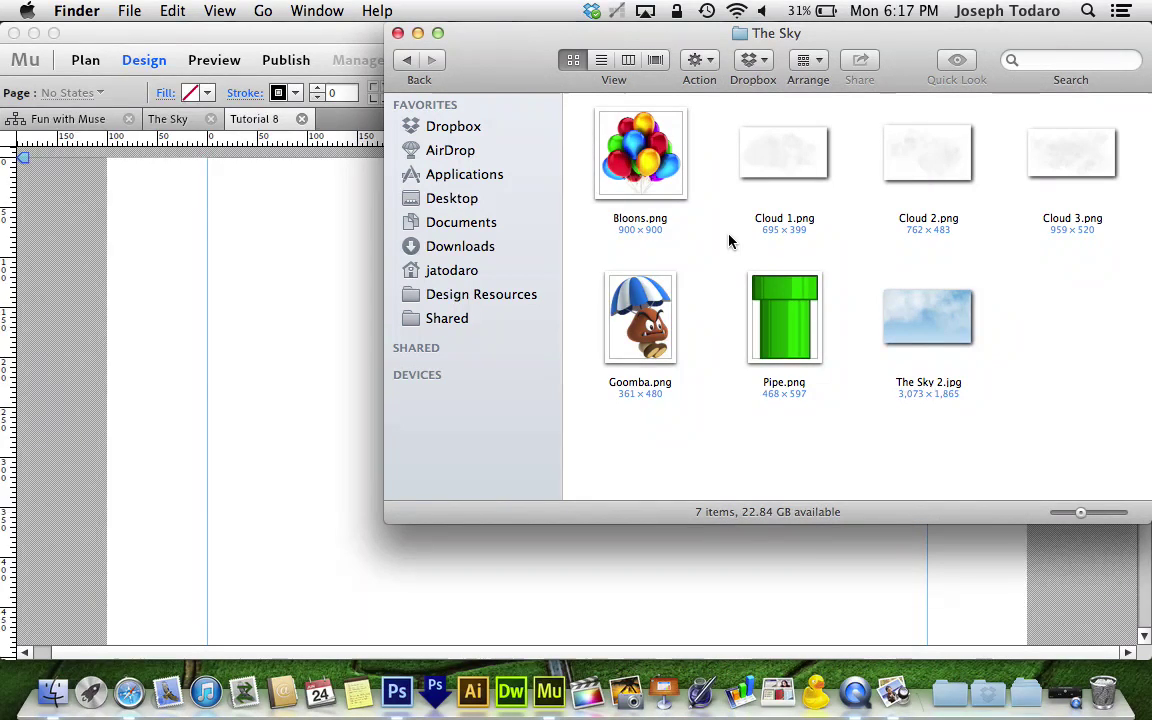
click(962, 322)
key(space)
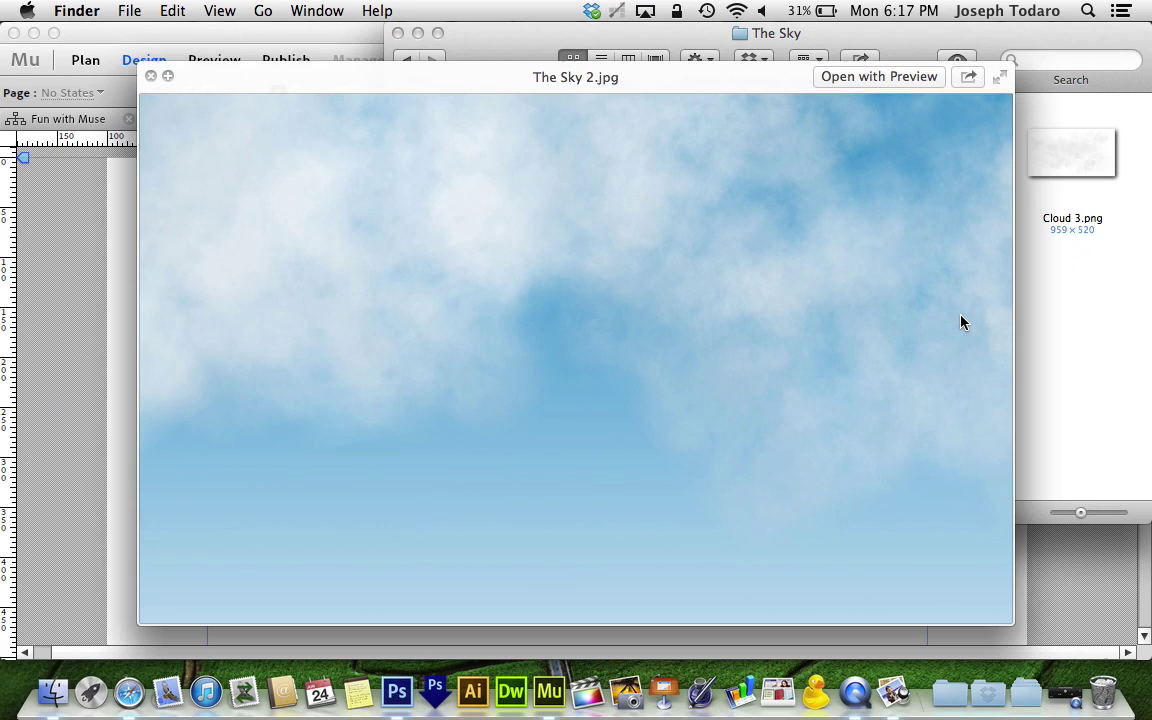
key(space)
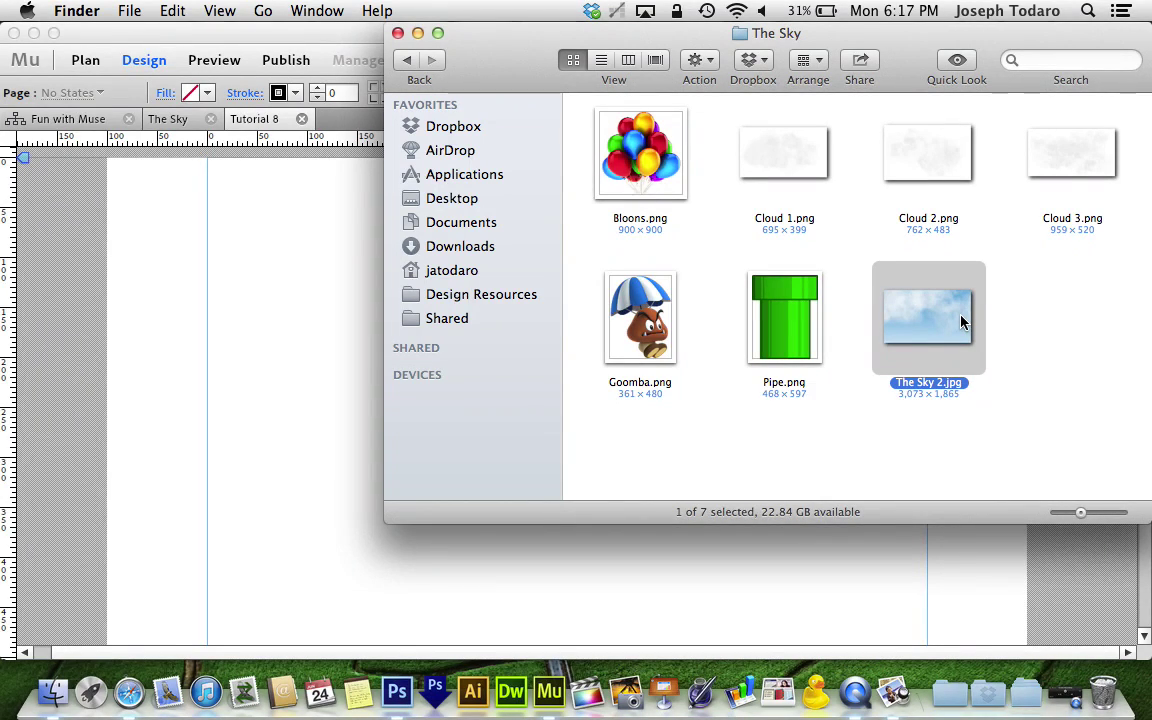
click(806, 160)
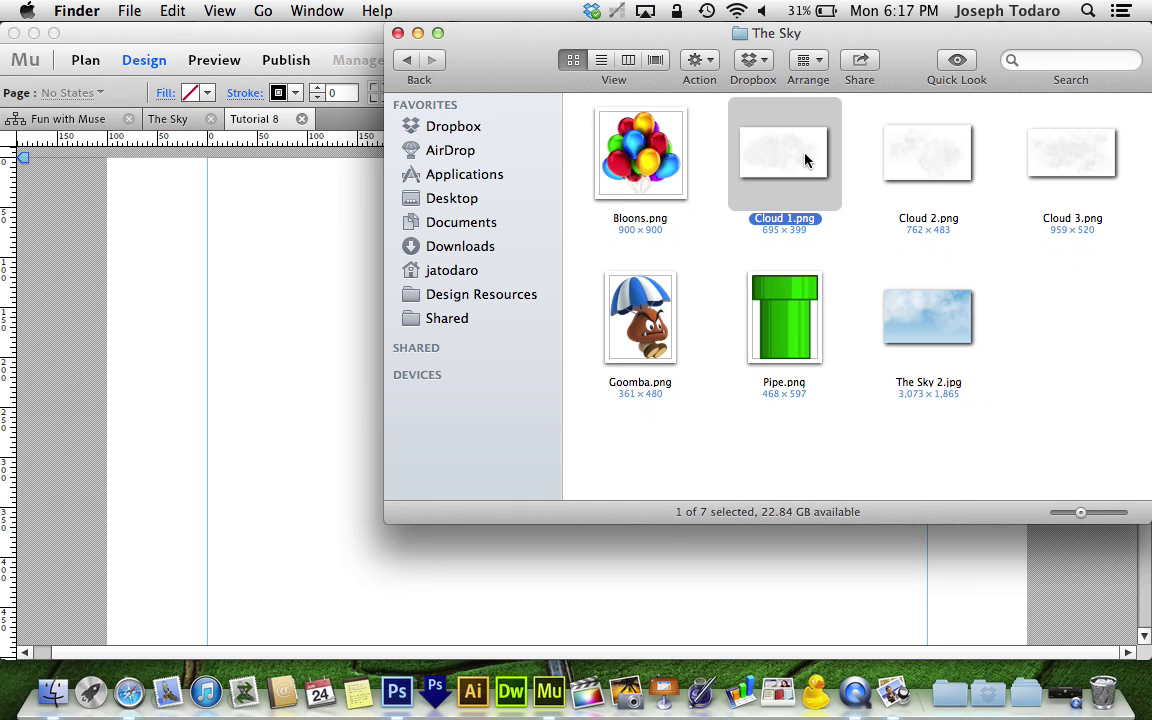
click(862, 151)
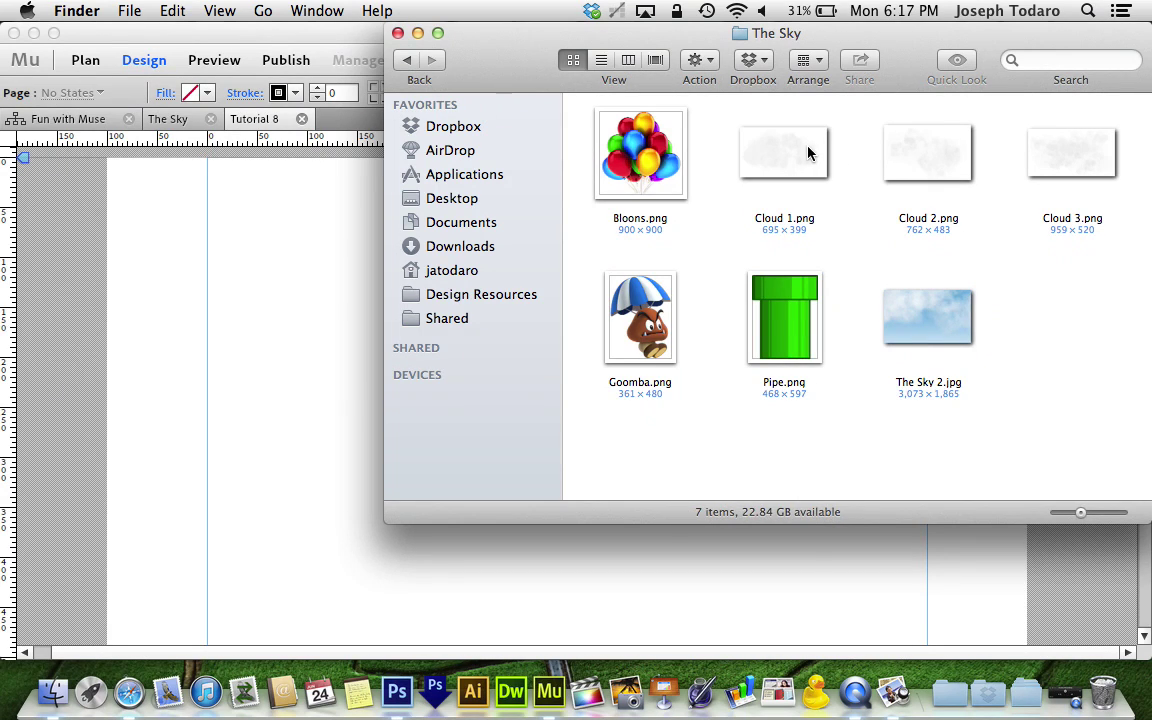
double_click(810, 152)
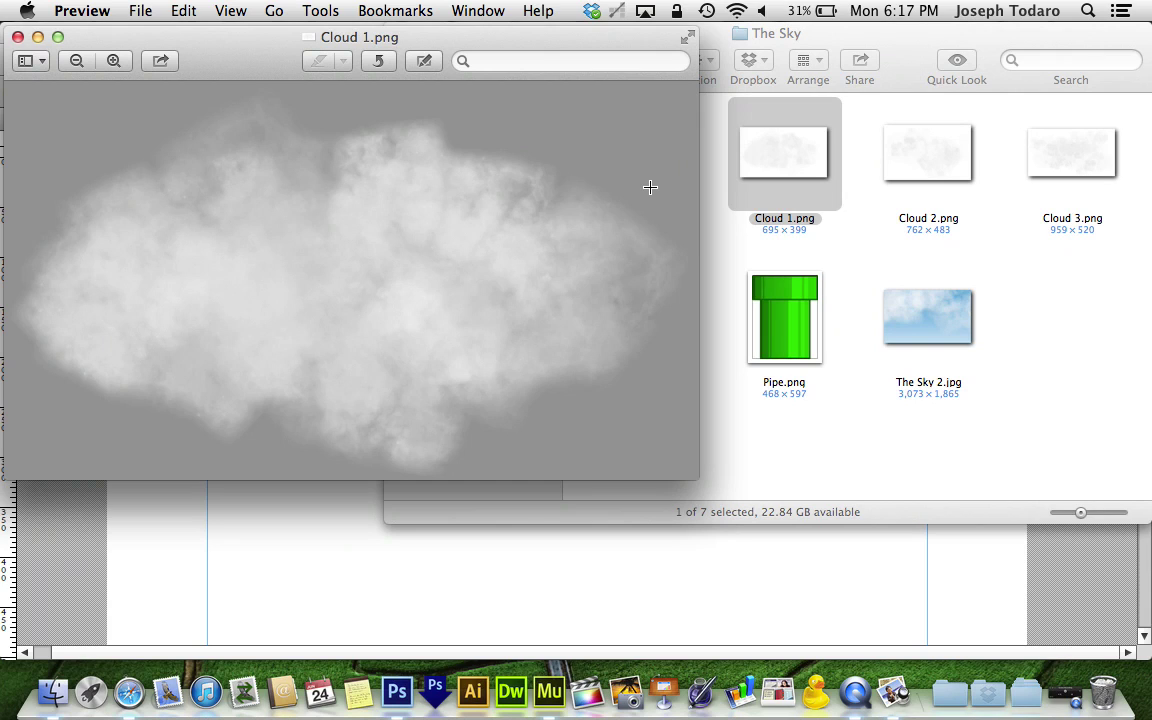
click(17, 37)
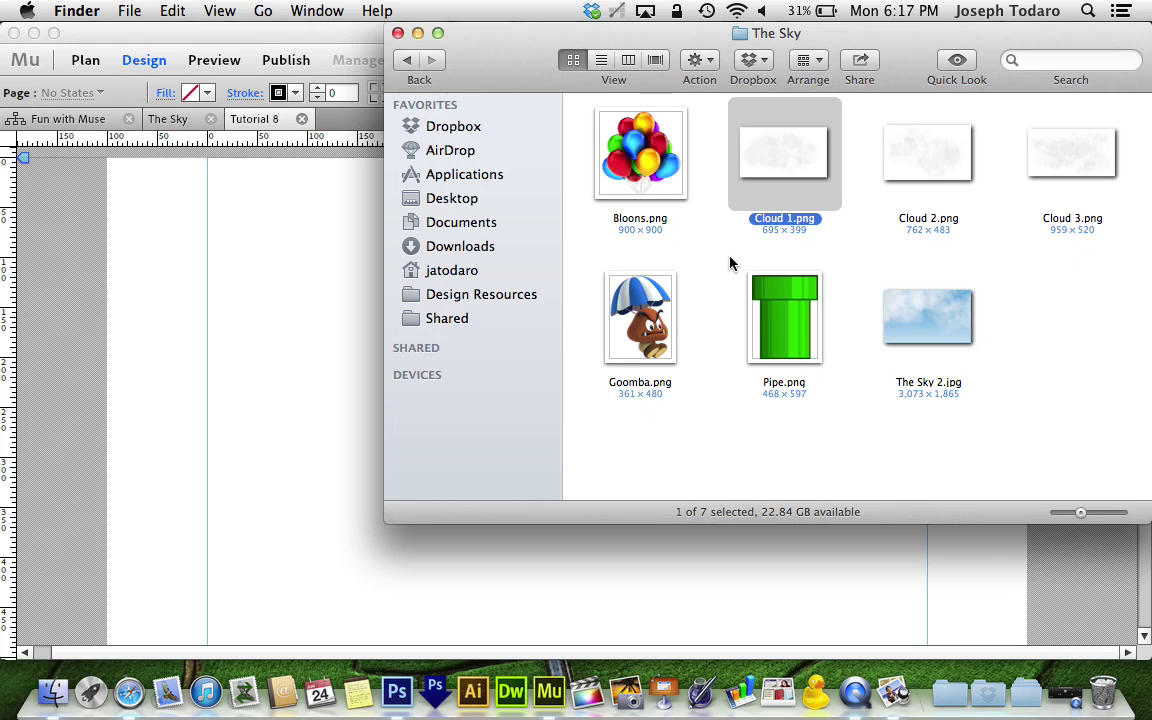
click(874, 242)
click(645, 325)
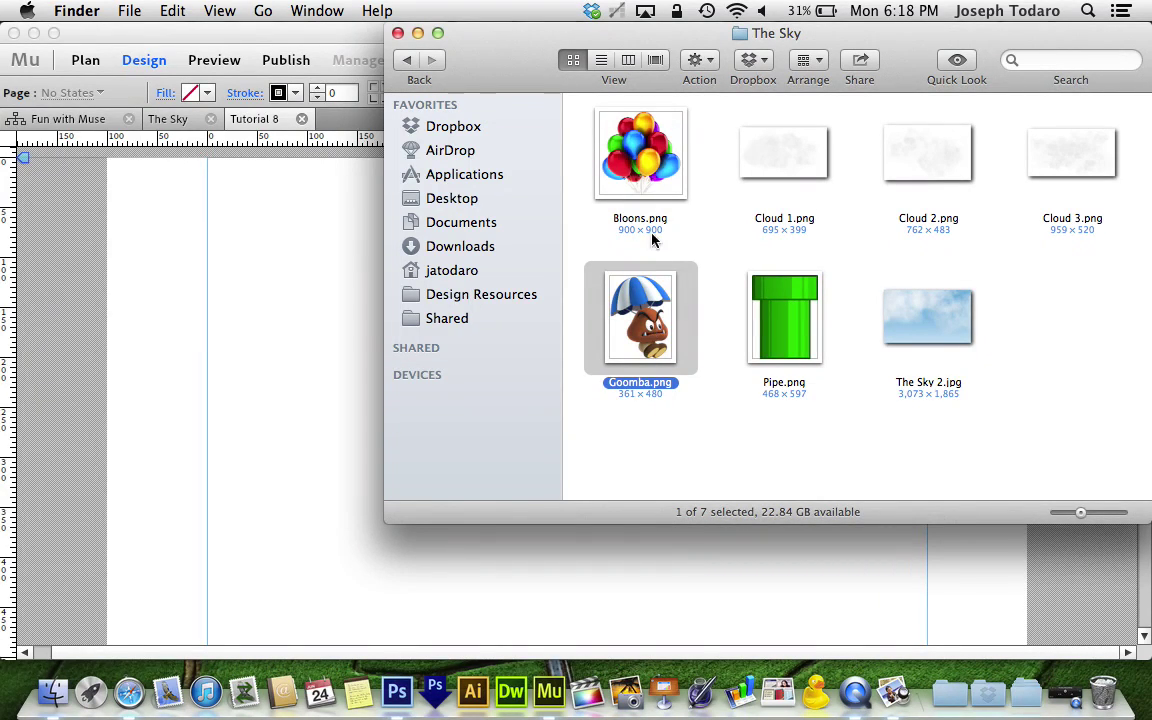
click(648, 160)
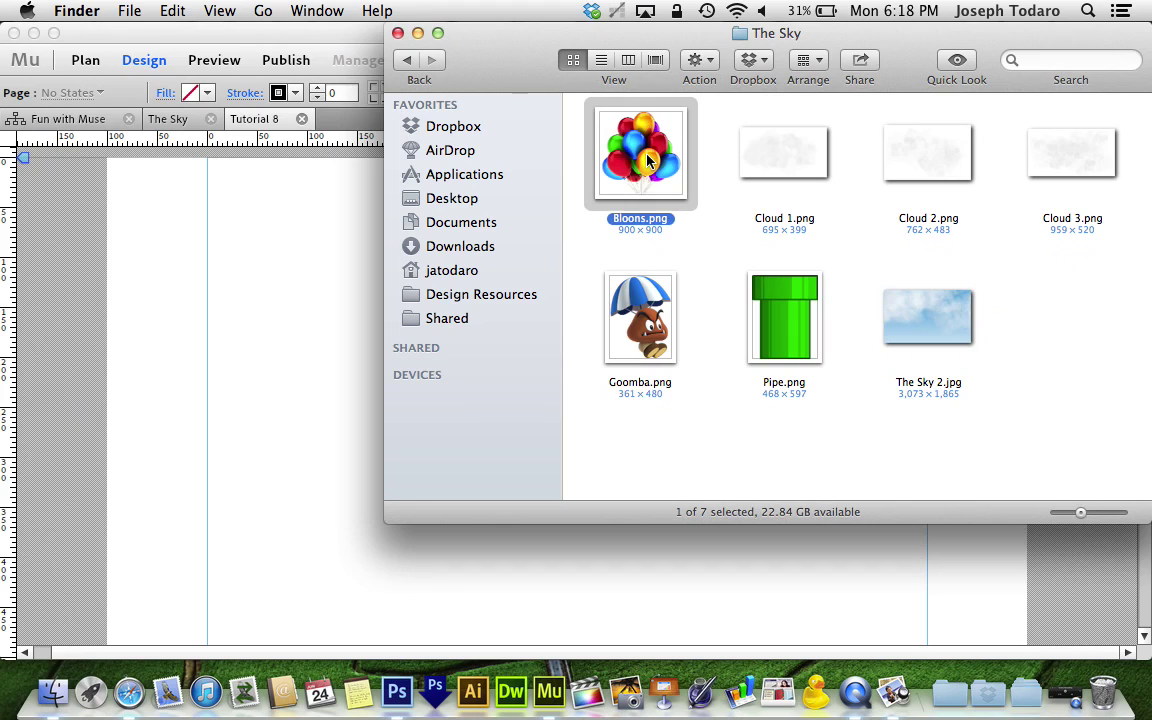
click(706, 179)
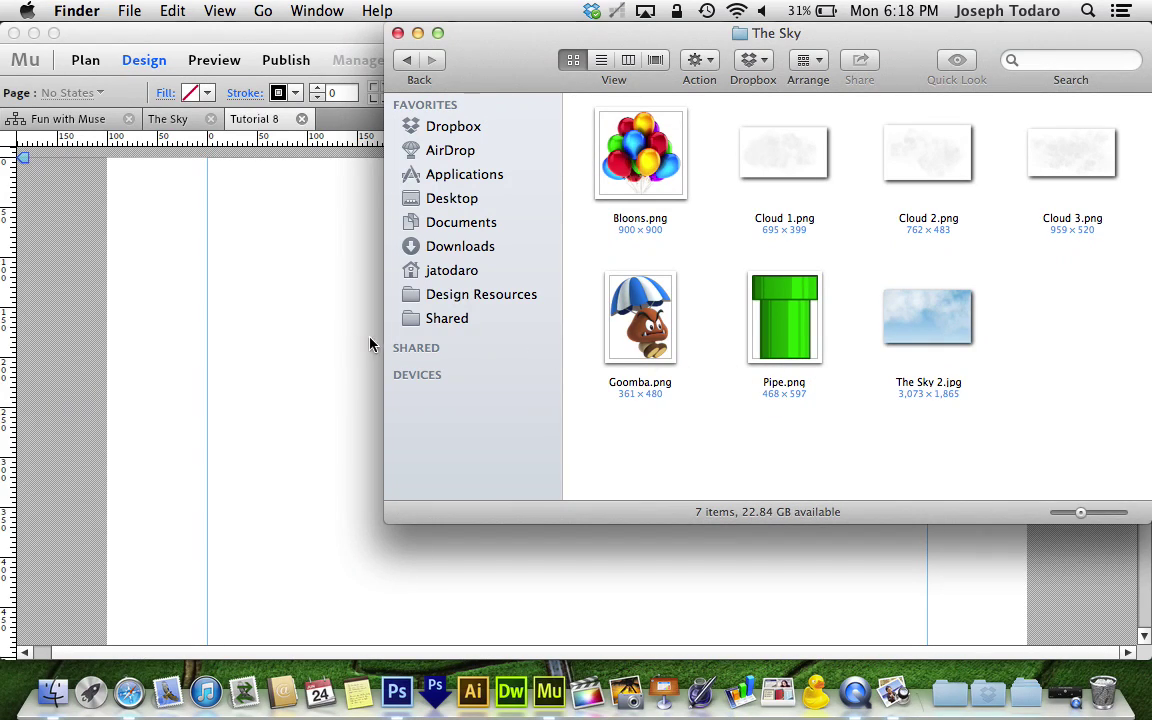
Set the page's browser fill to The Sky 2.jpg, positioned top-center
click(300, 324)
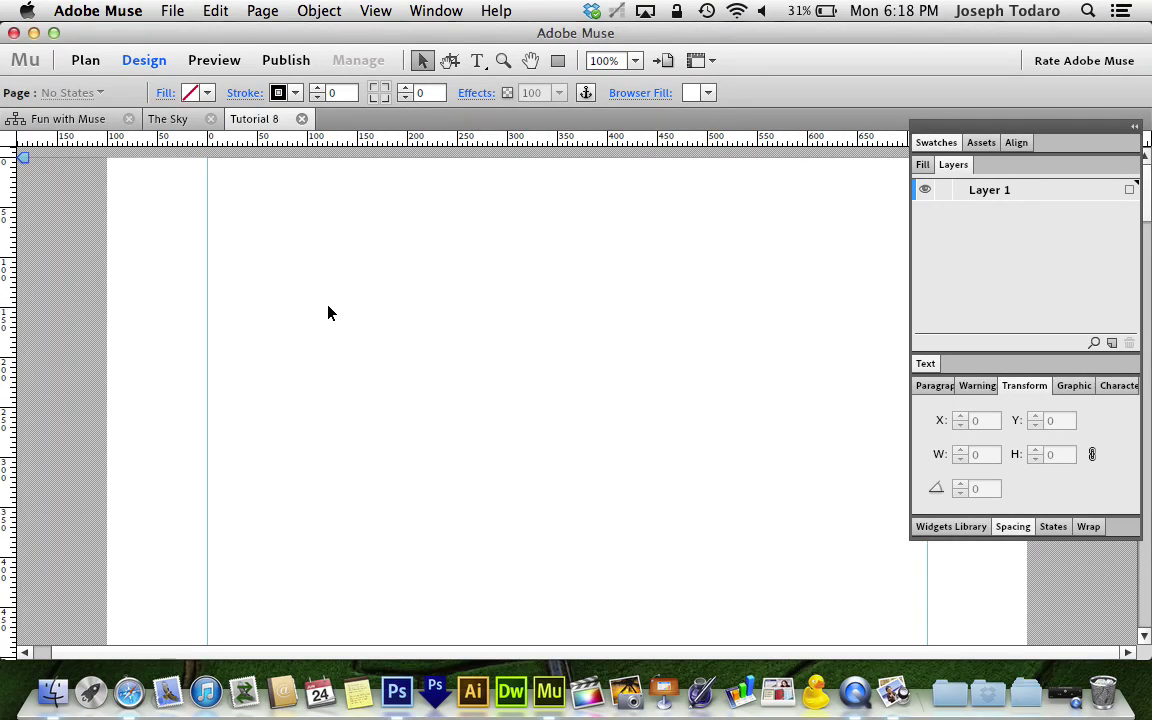
click(630, 93)
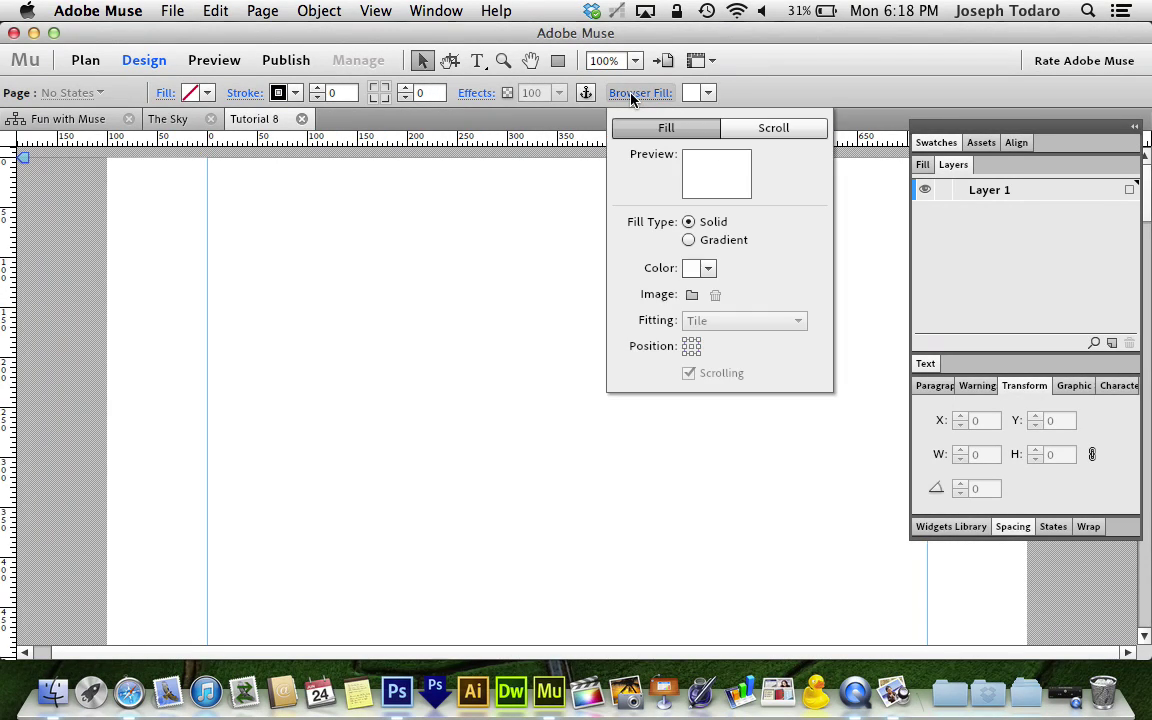
click(691, 294)
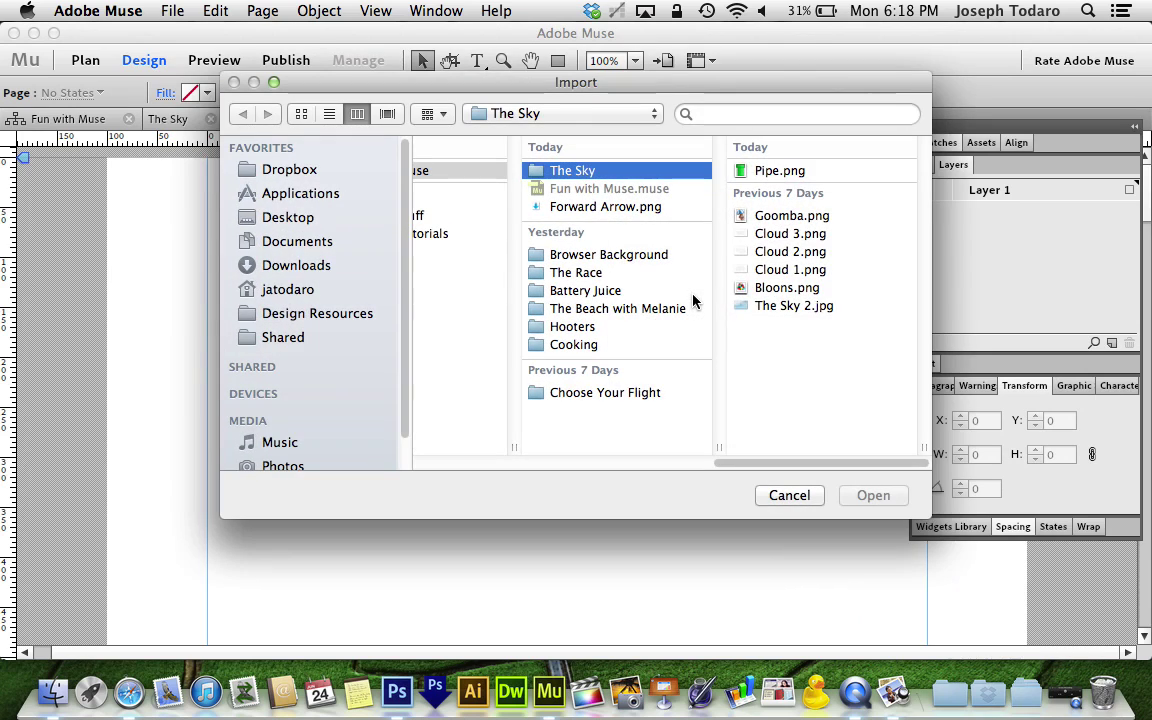
click(746, 305)
click(875, 495)
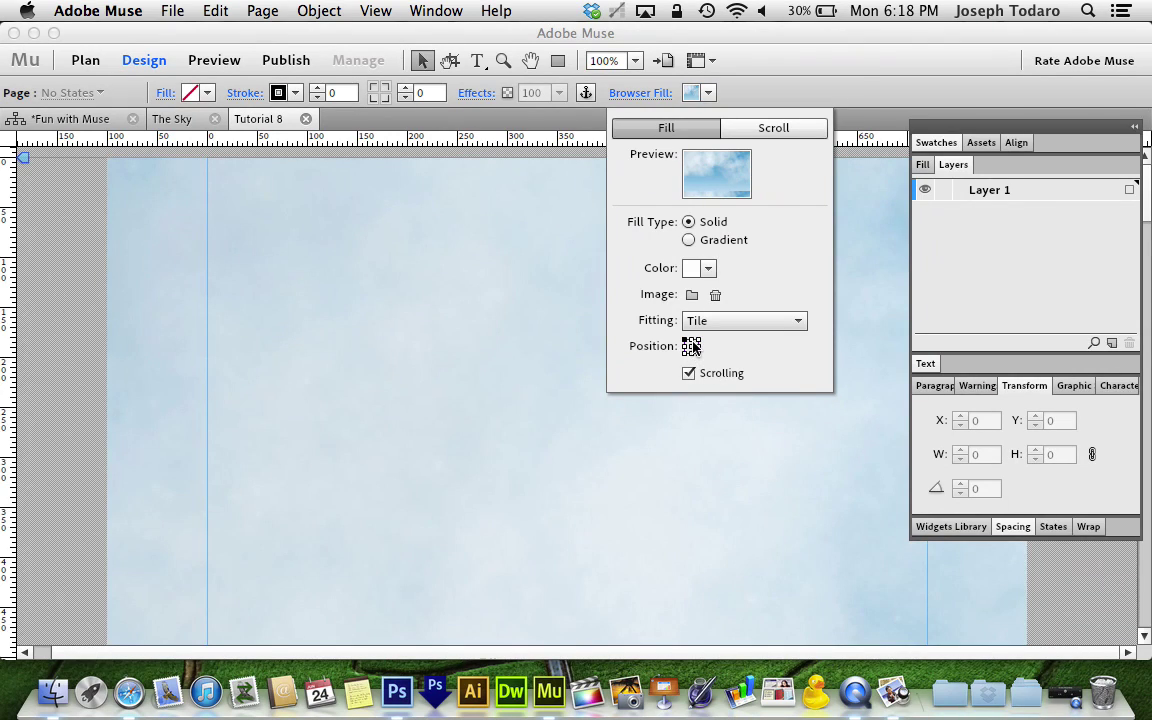
click(691, 340)
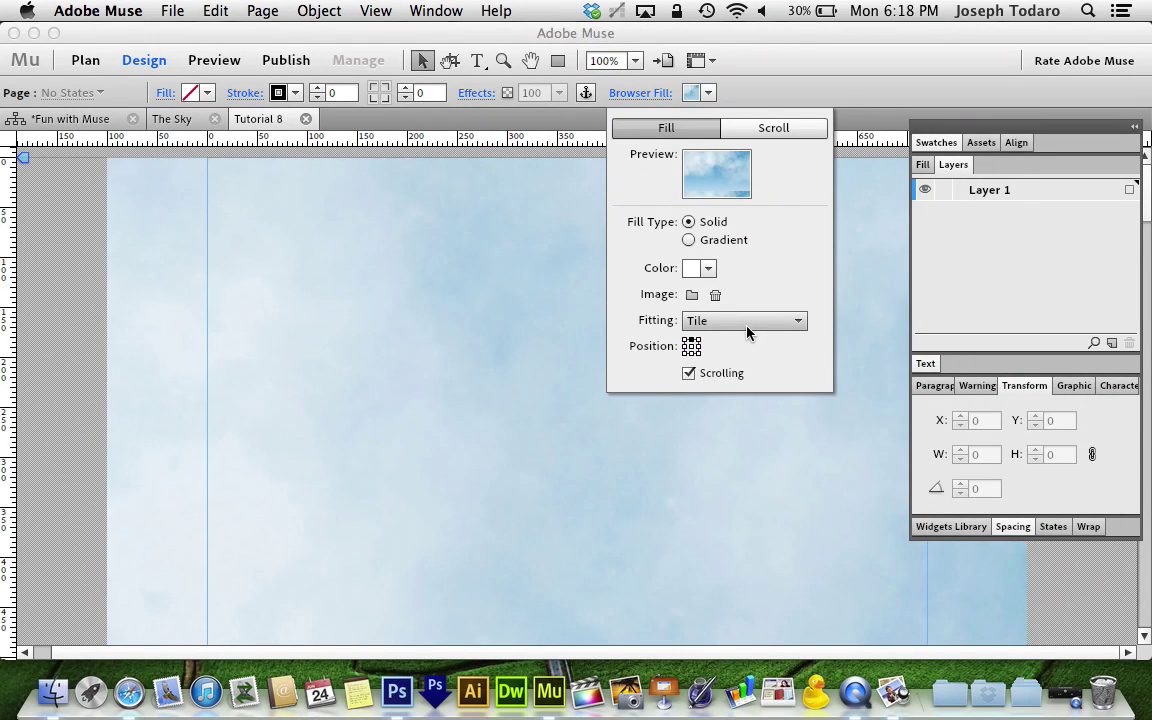
click(763, 138)
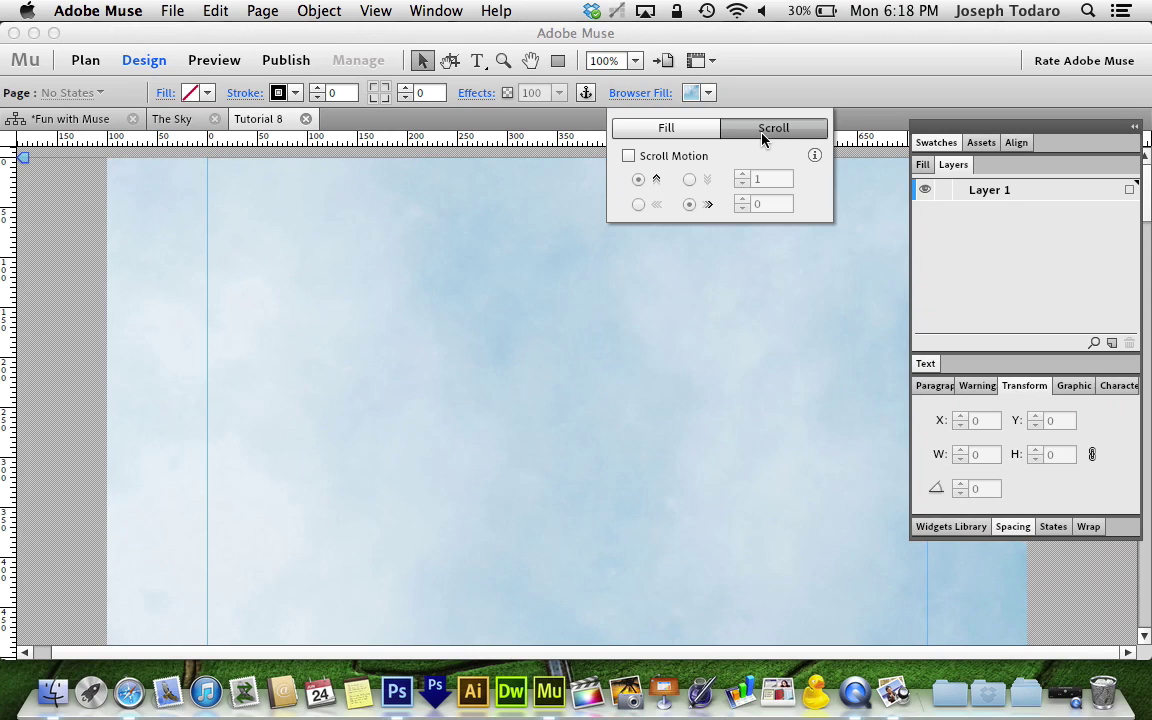
Enable scroll motion on the sky background with a vertical speed of 0.4
click(628, 156)
click(778, 180)
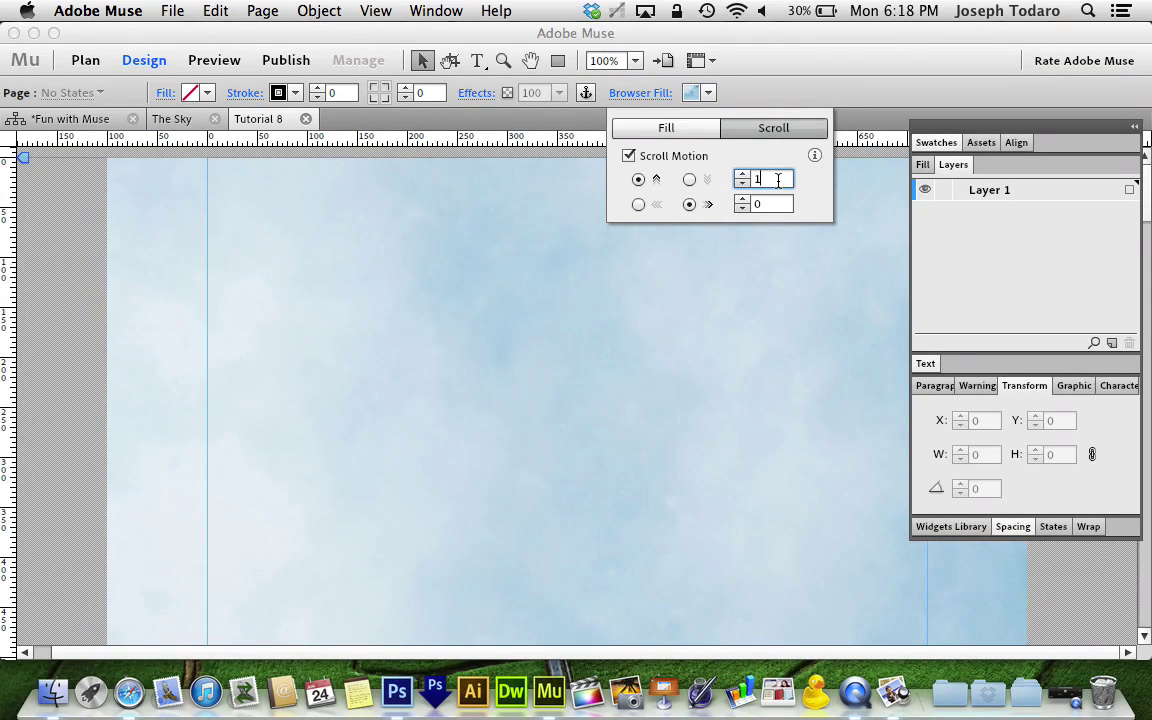
key(BackSpace)
text(.)
text(4)
key(Return)
click(665, 130)
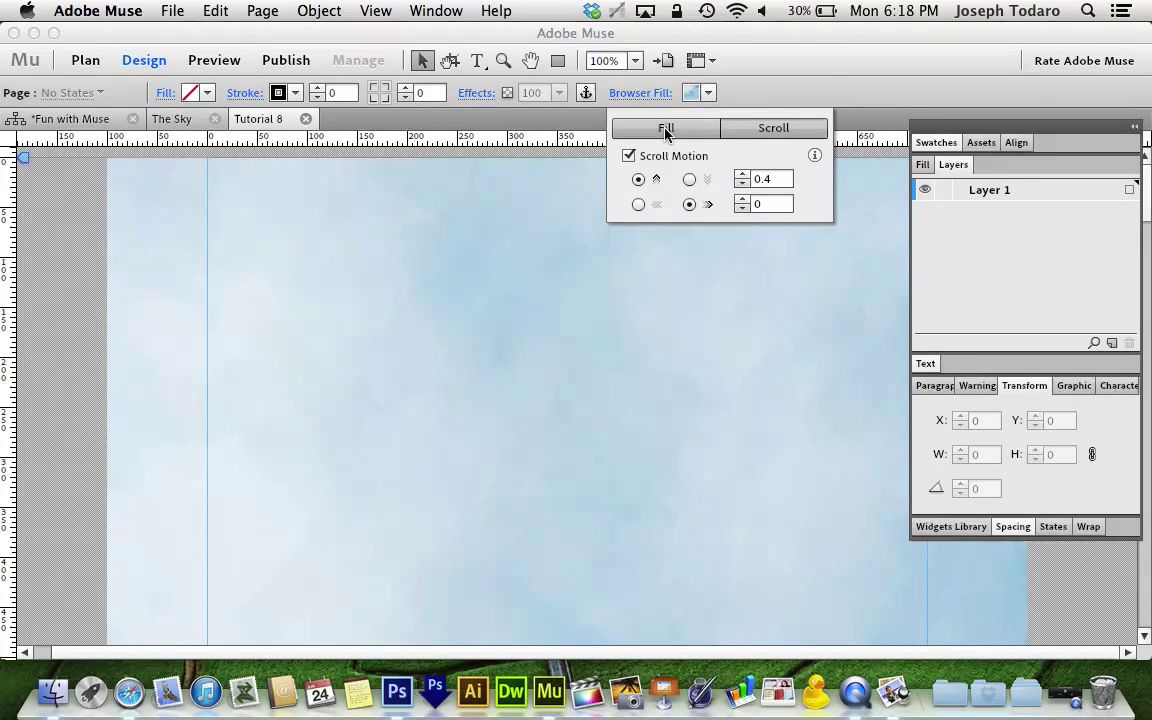
Drag Goomba.png from Finder onto the sky page and move it near the top-left
click(632, 96)
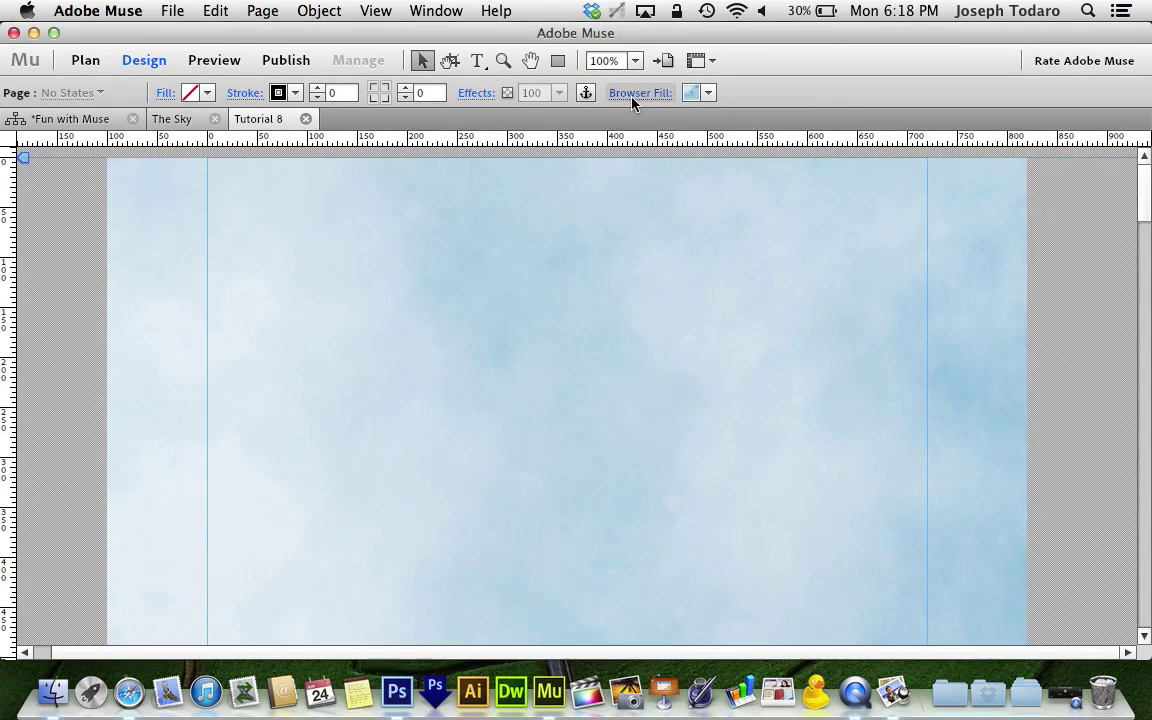
key(super+minus)
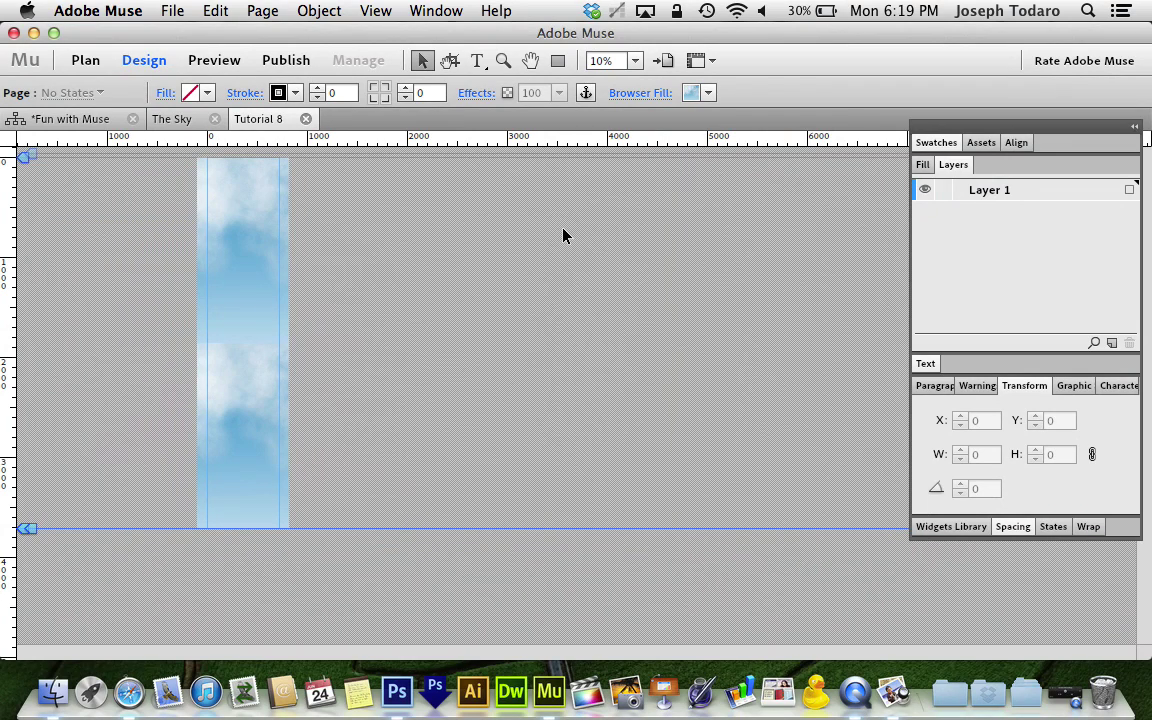
key(super+equal)
key(super+equal)
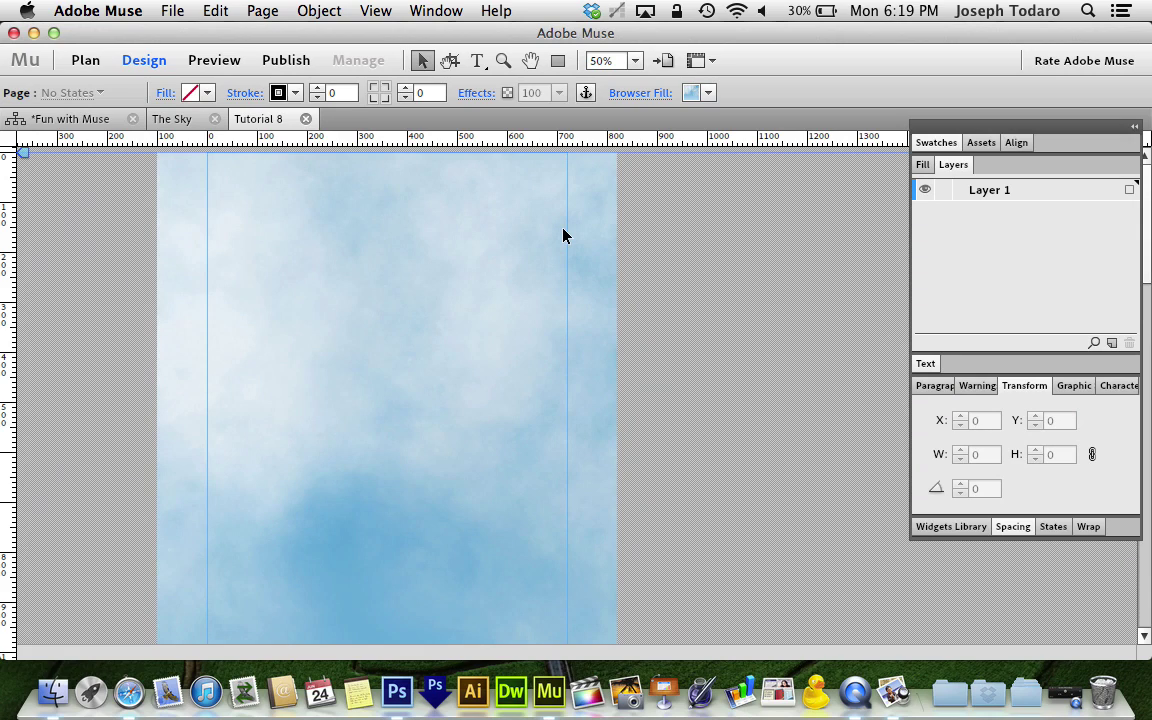
click(661, 93)
key(ctrl+Up)
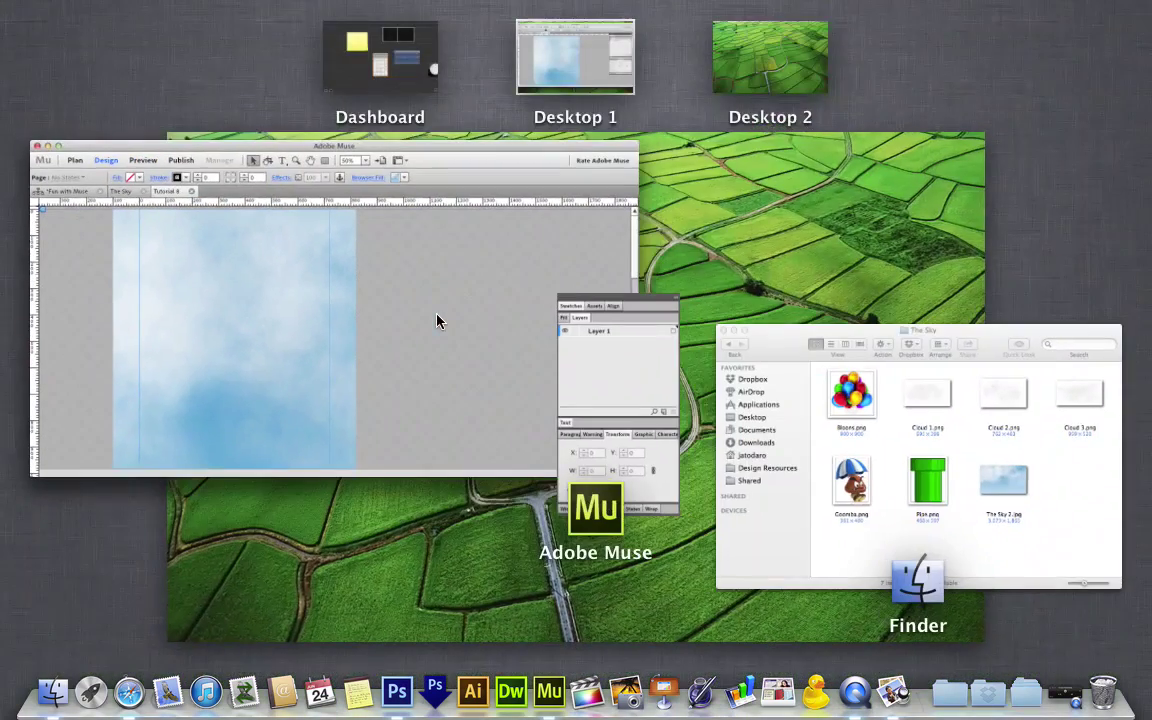
click(842, 425)
click(632, 335)
drag(632, 335, 240, 190)
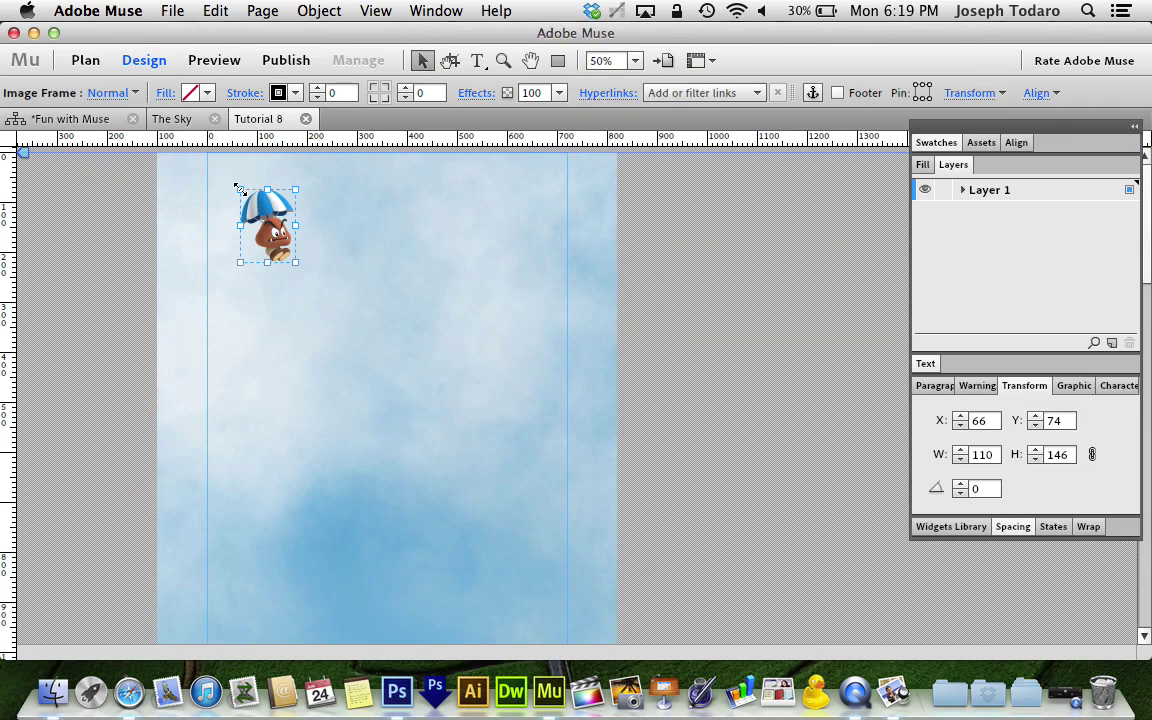
drag(286, 232, 280, 218)
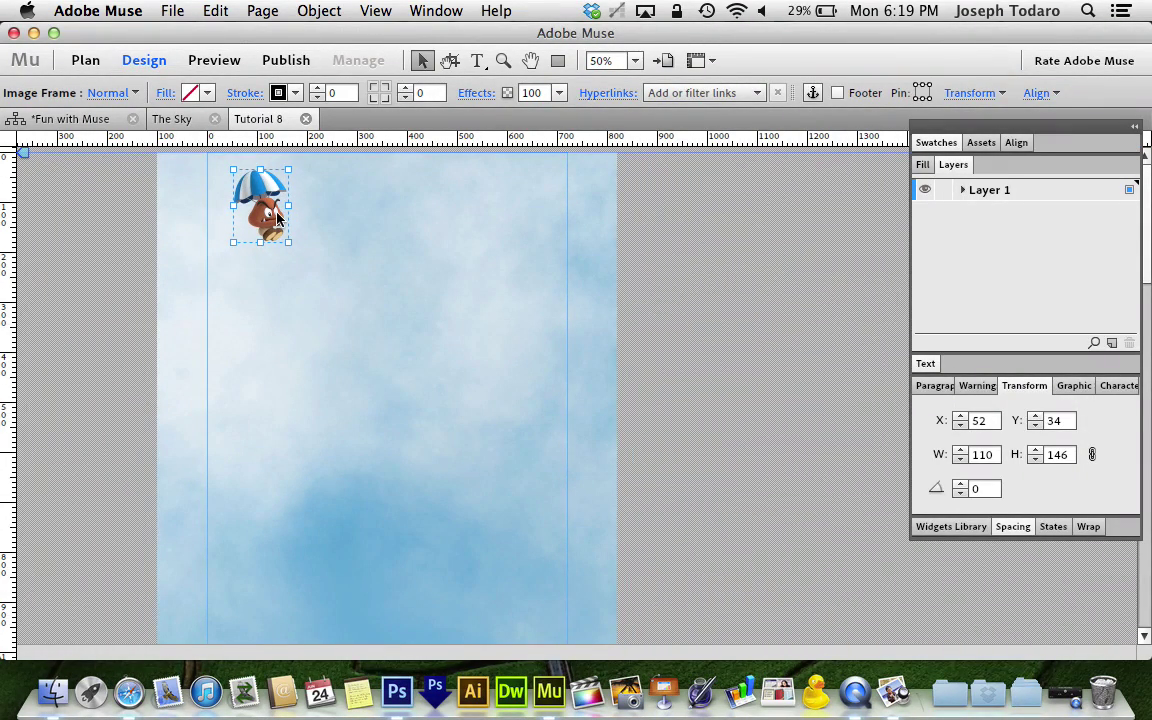
Give the Goomba scroll motion moving down at 0.2, horizontal 0, linked after the key
click(484, 94)
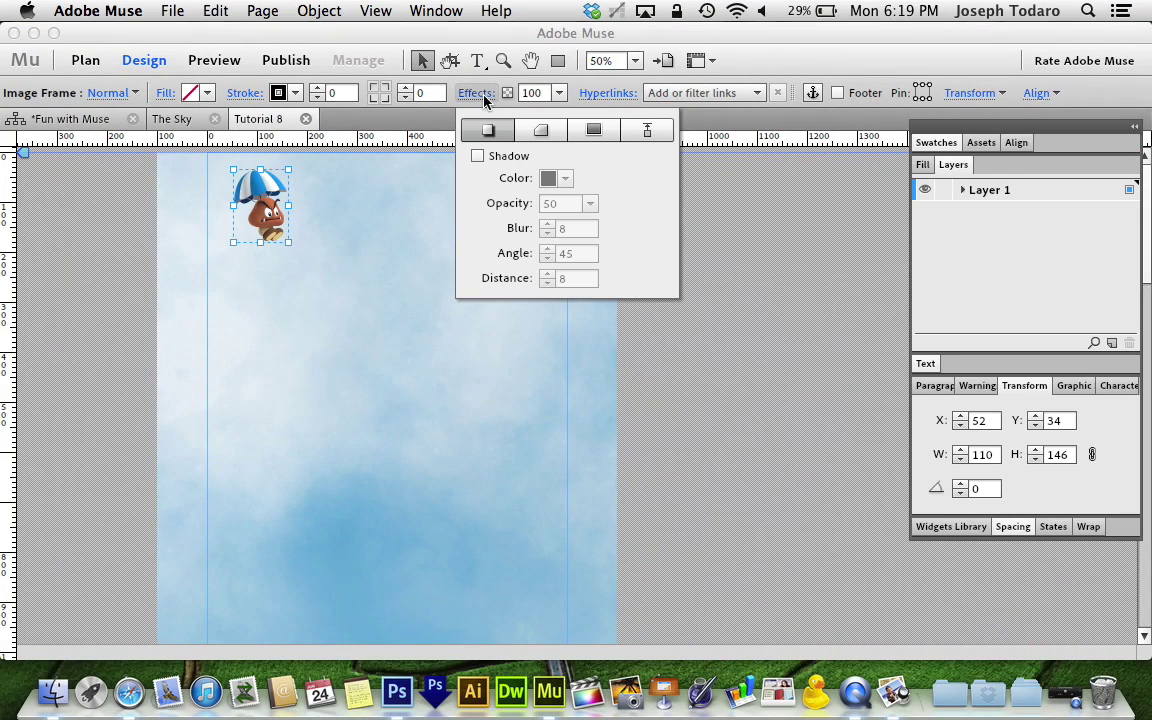
click(647, 131)
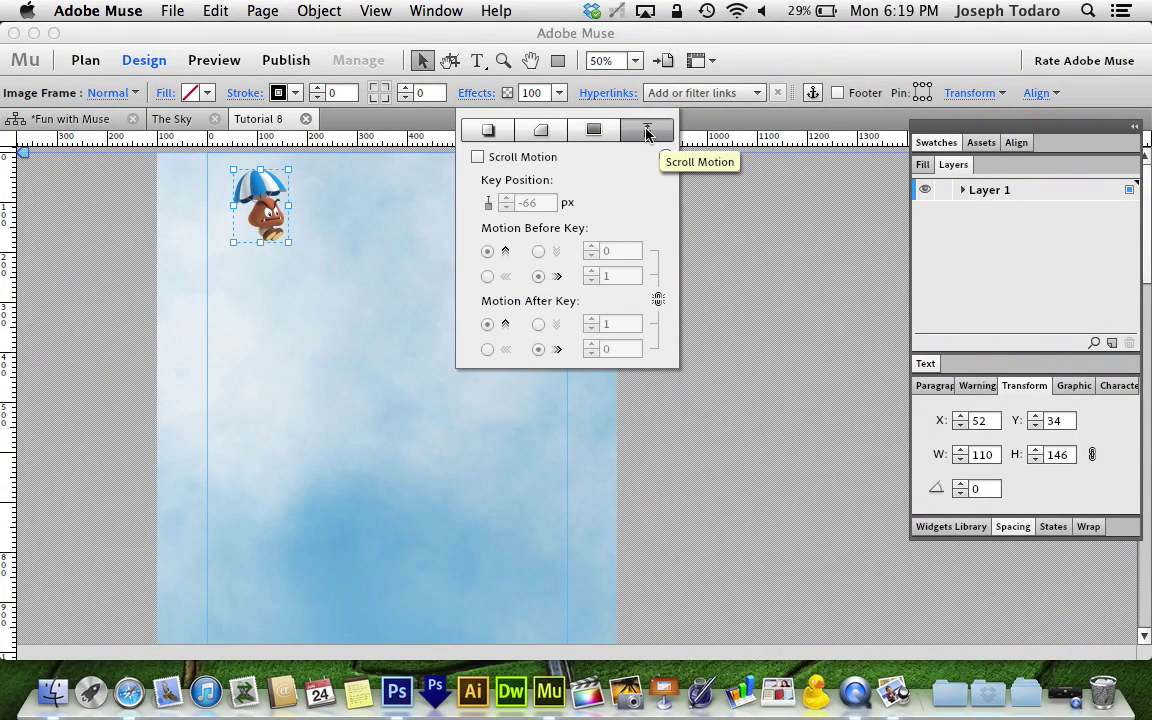
click(478, 157)
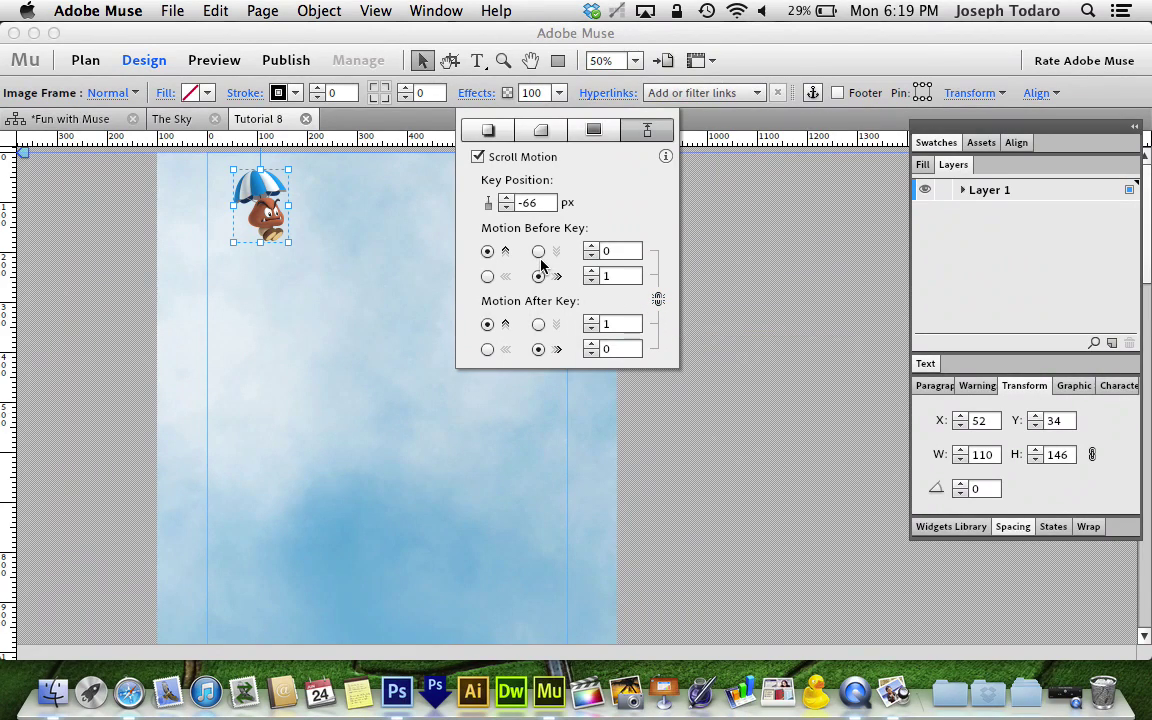
click(538, 252)
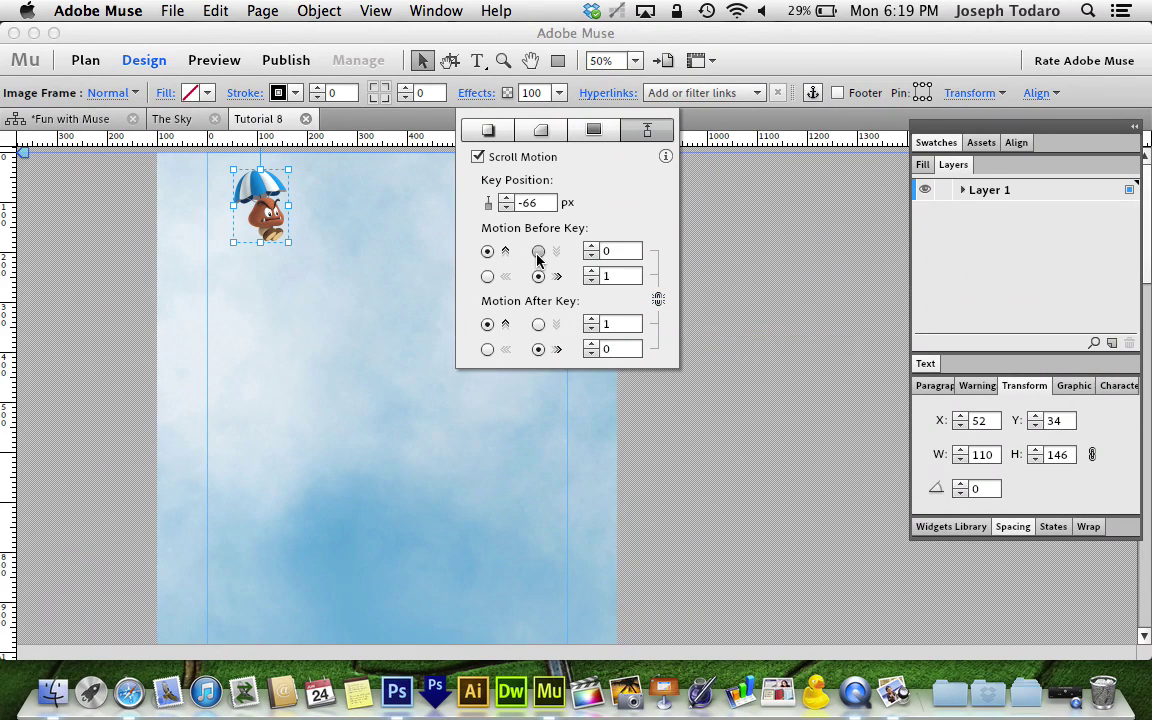
double_click(614, 252)
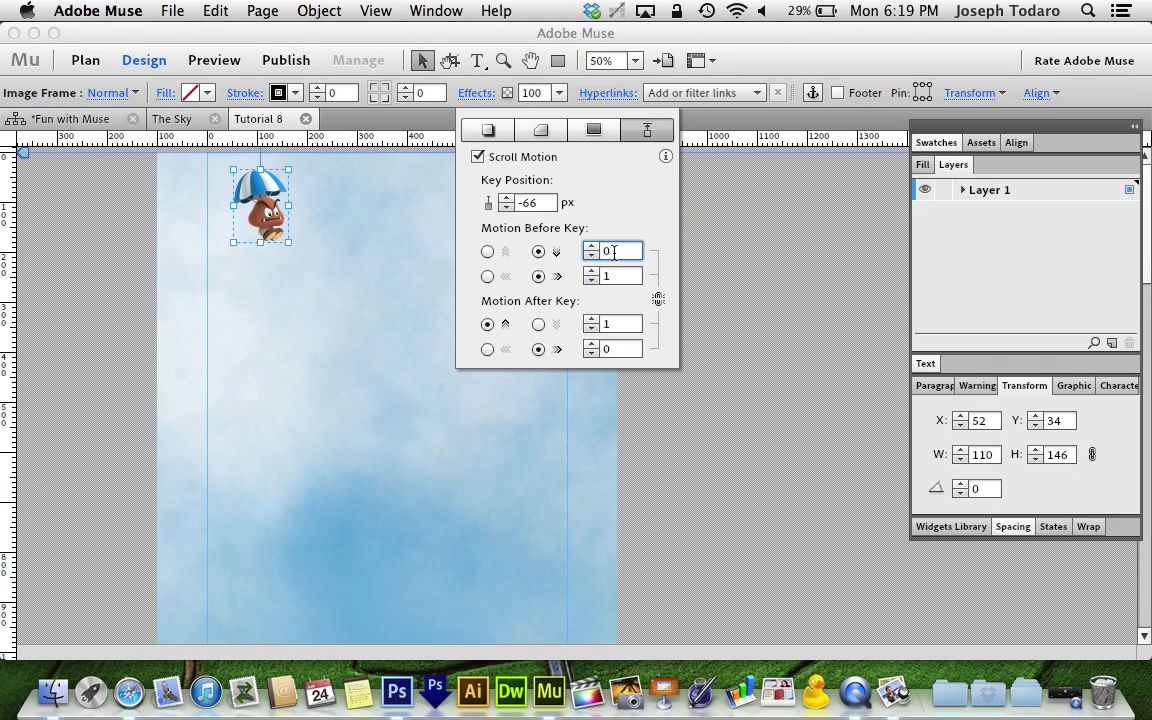
key(BackSpace)
text(.2)
click(625, 276)
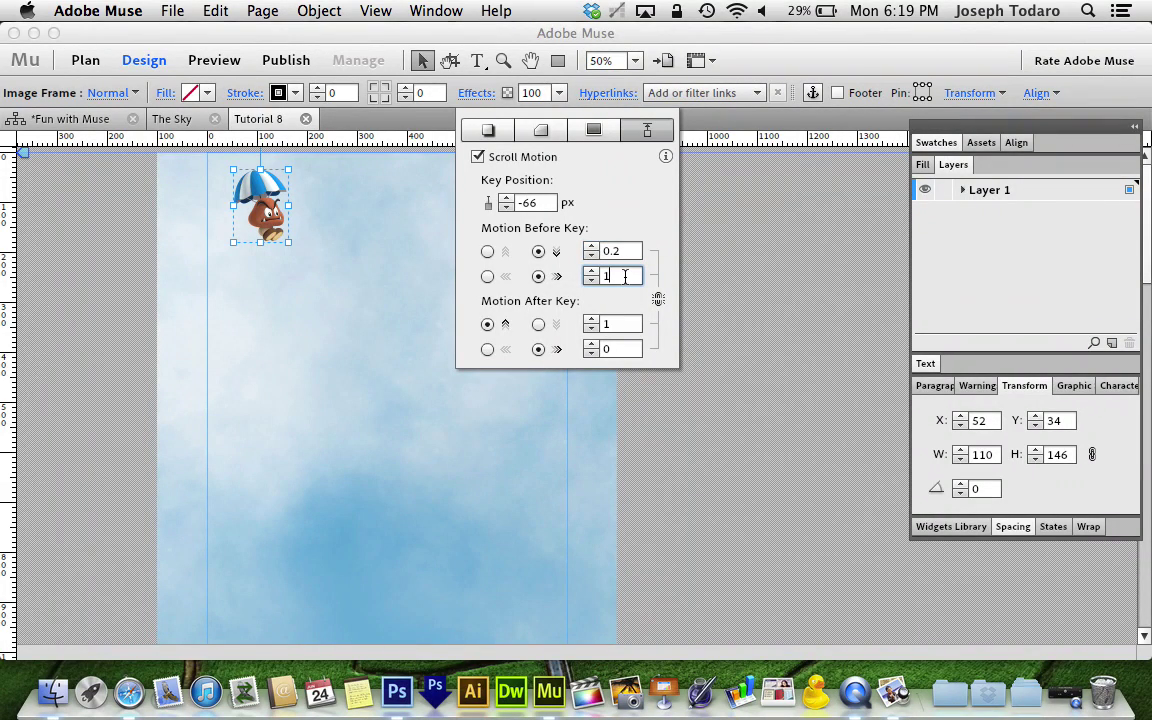
key(BackSpace)
text(0)
click(658, 300)
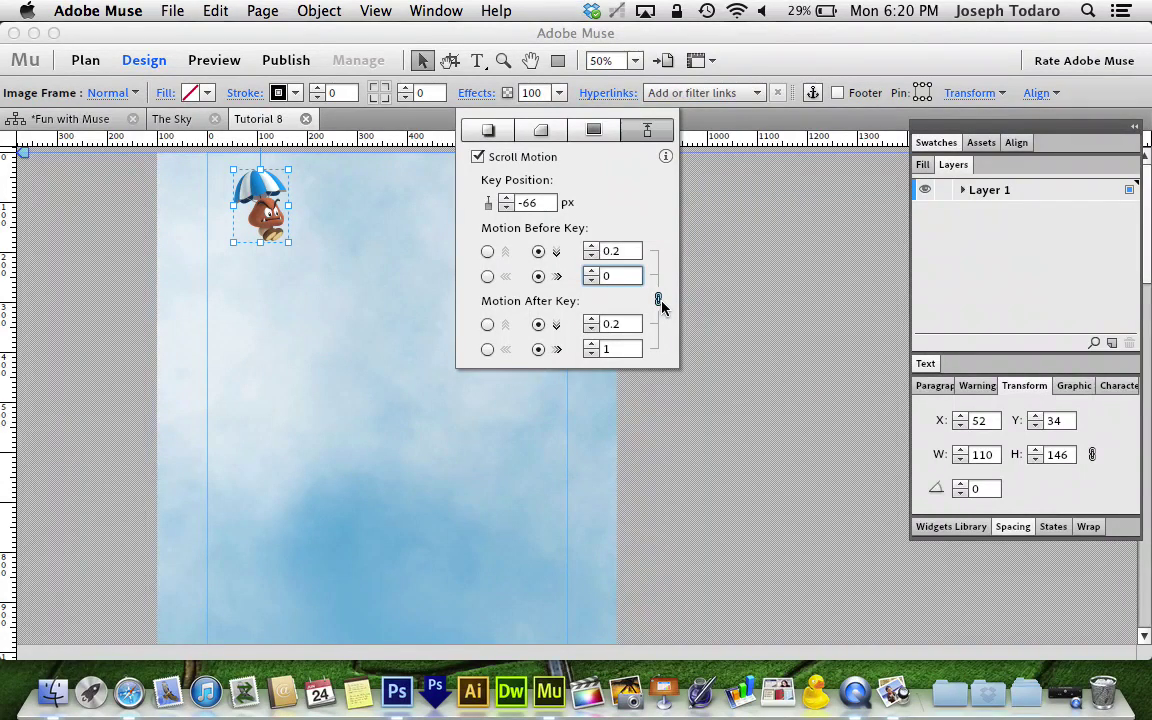
click(544, 203)
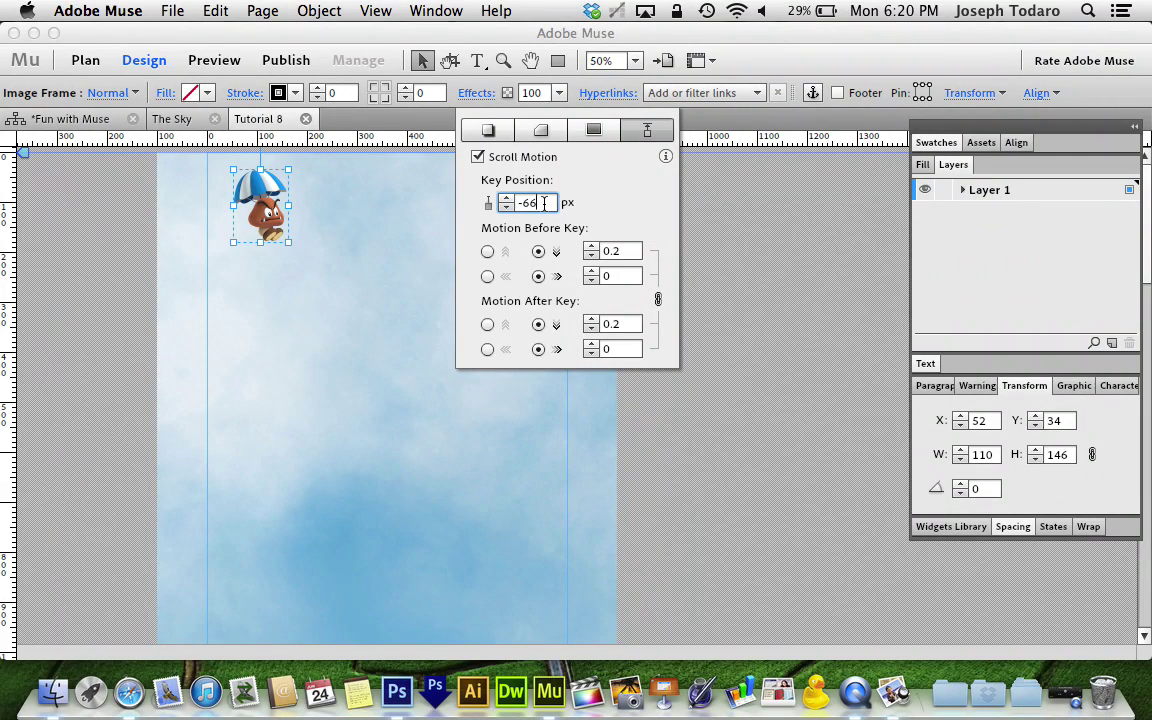
Move the Goomba's key position down to a browser top of 206 px
key(BackSpace)
key(BackSpace)
key(BackSpace)
text(0)
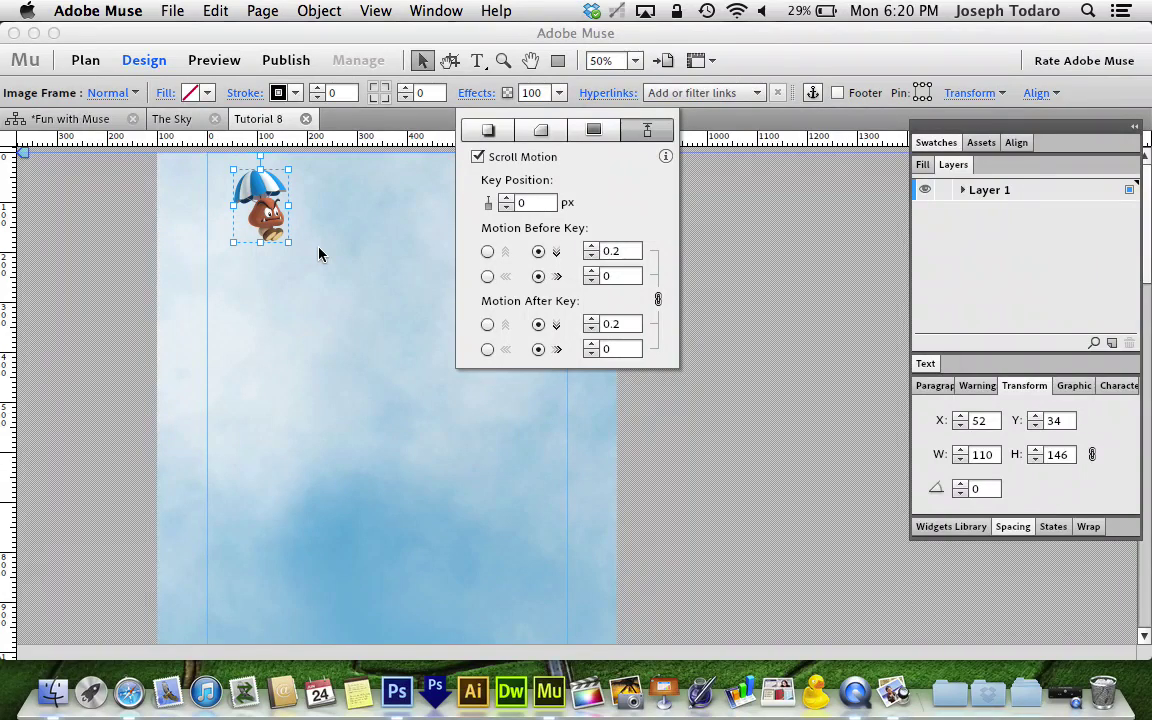
click(261, 154)
drag(261, 154, 258, 255)
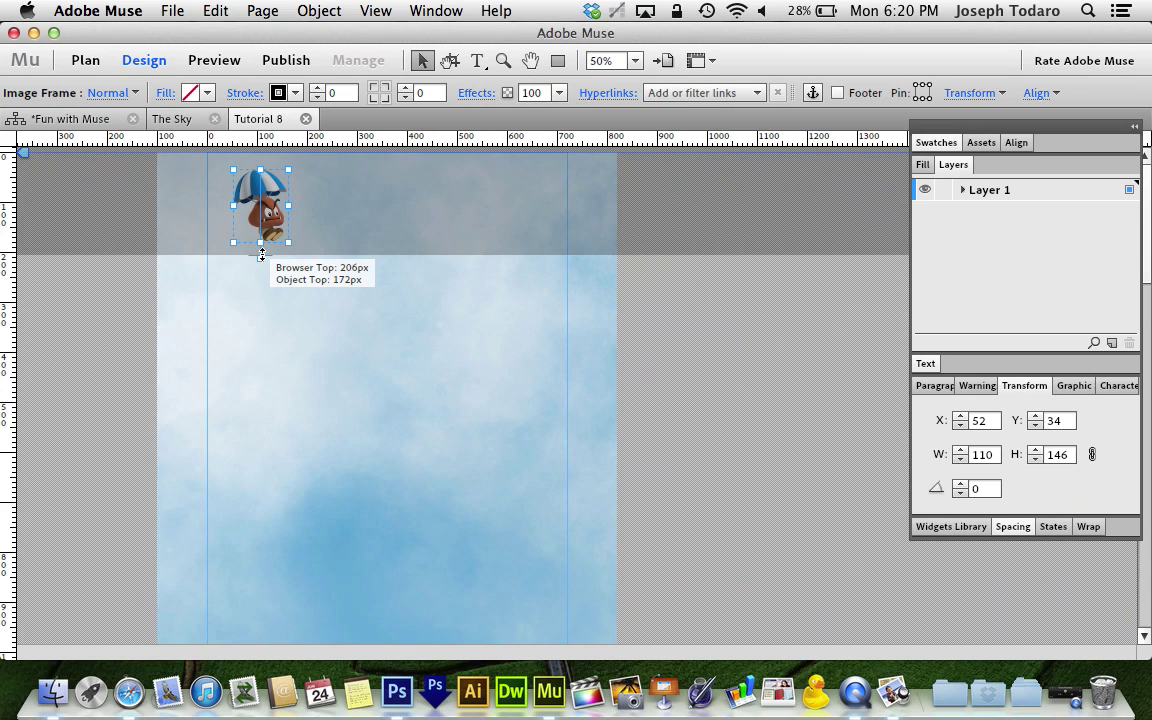
drag(262, 255, 262, 255)
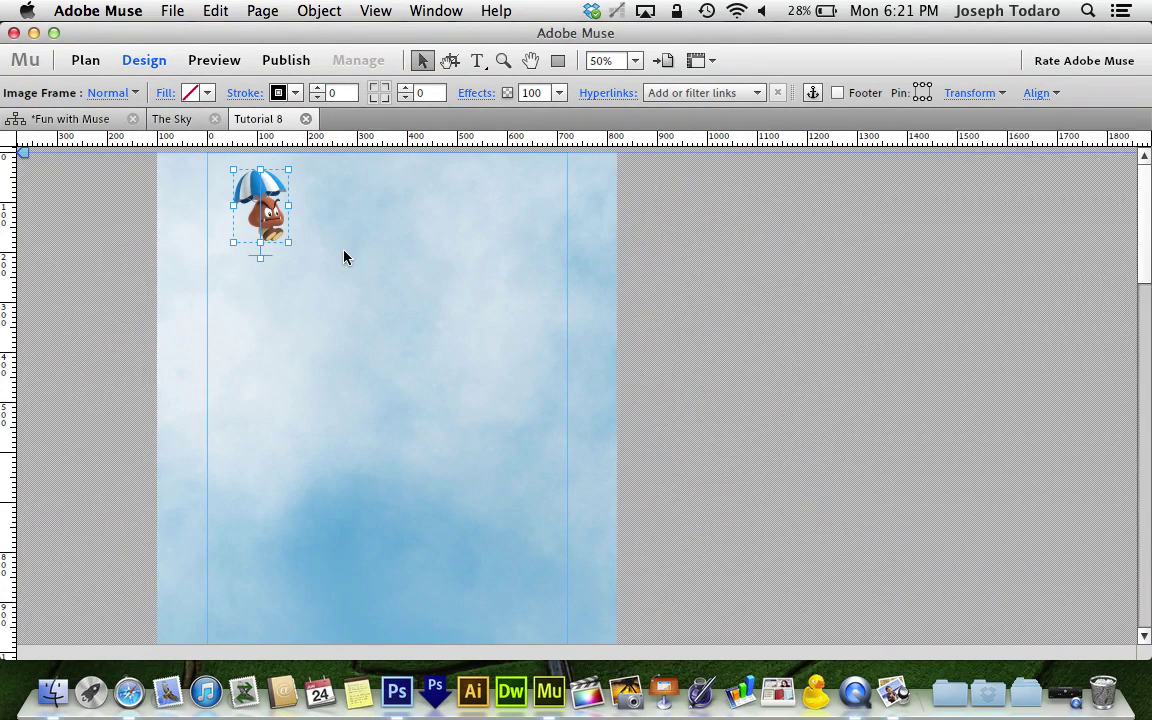
click(344, 258)
key(super+alt+e)
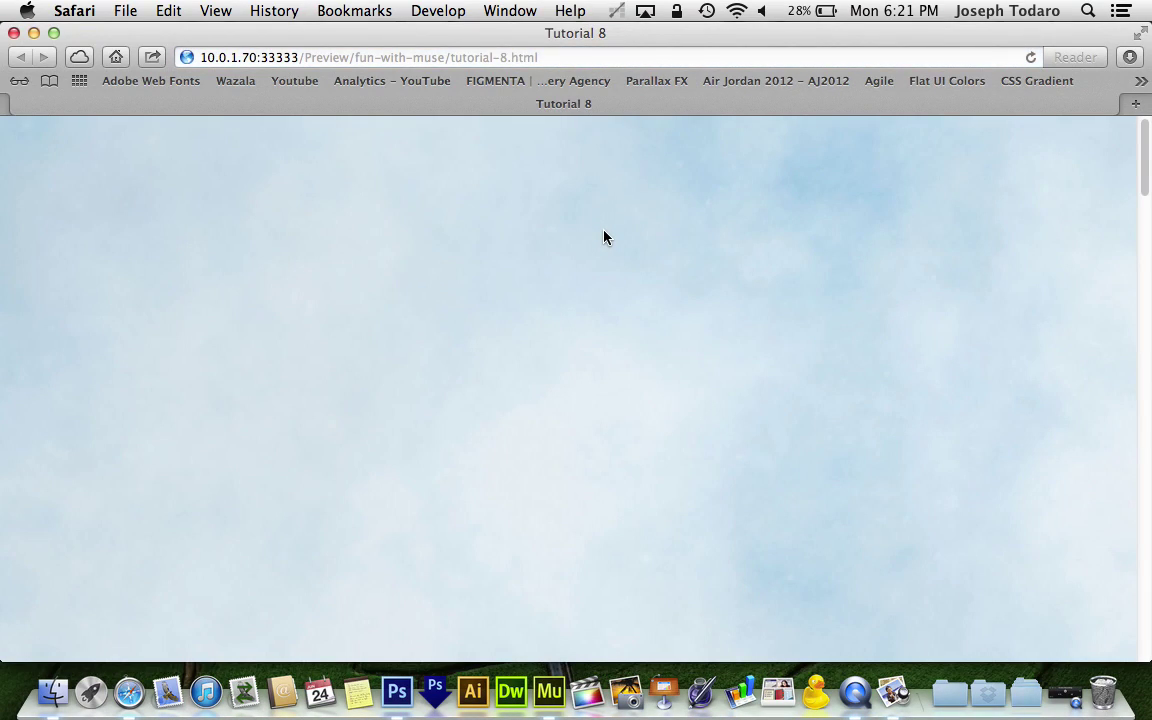
scroll(604, 237, down, 5)
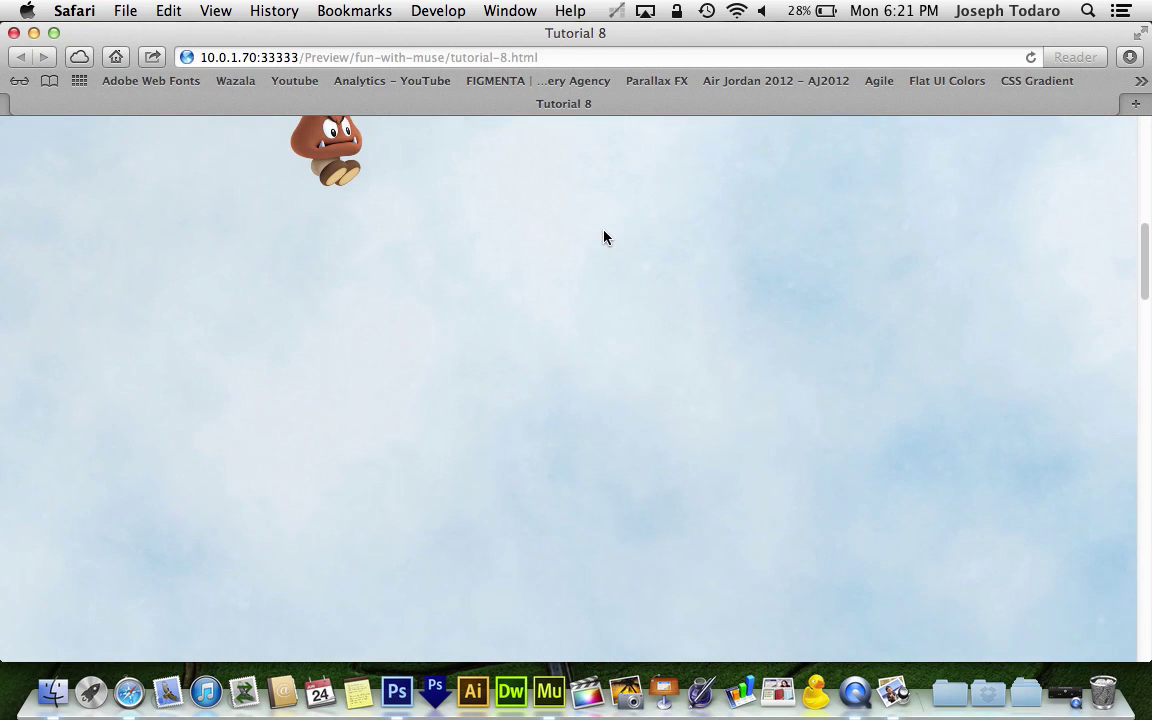
scroll(604, 237, down, 8)
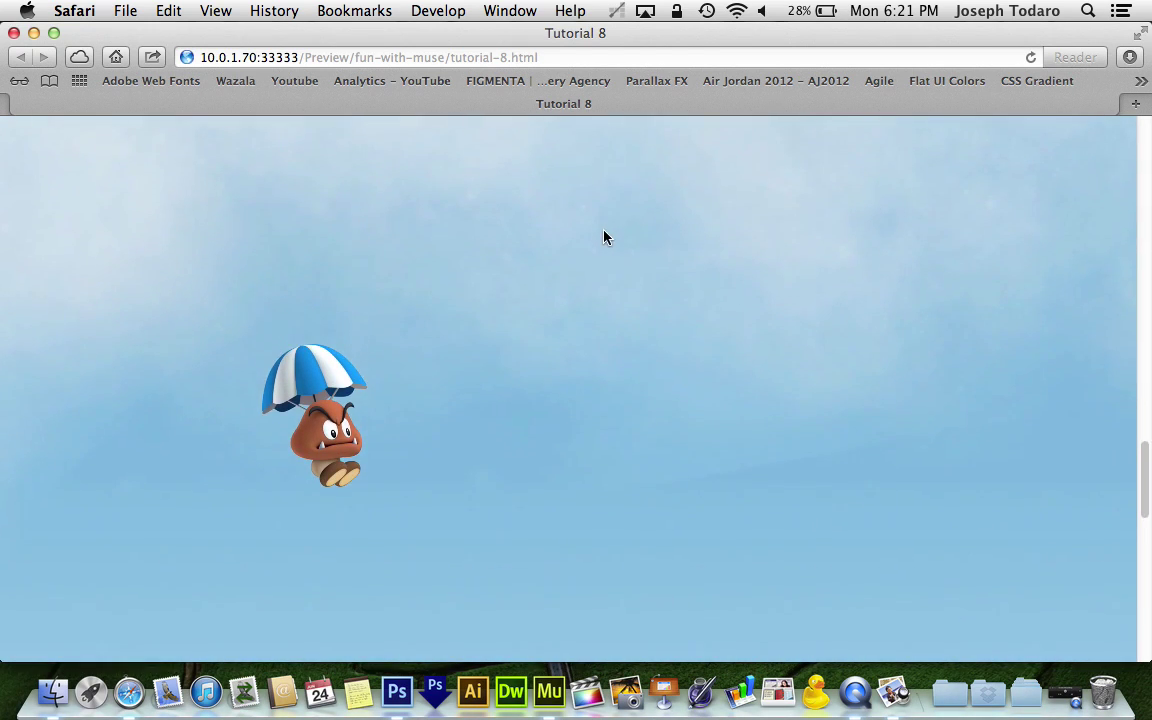
scroll(604, 237, up, 10)
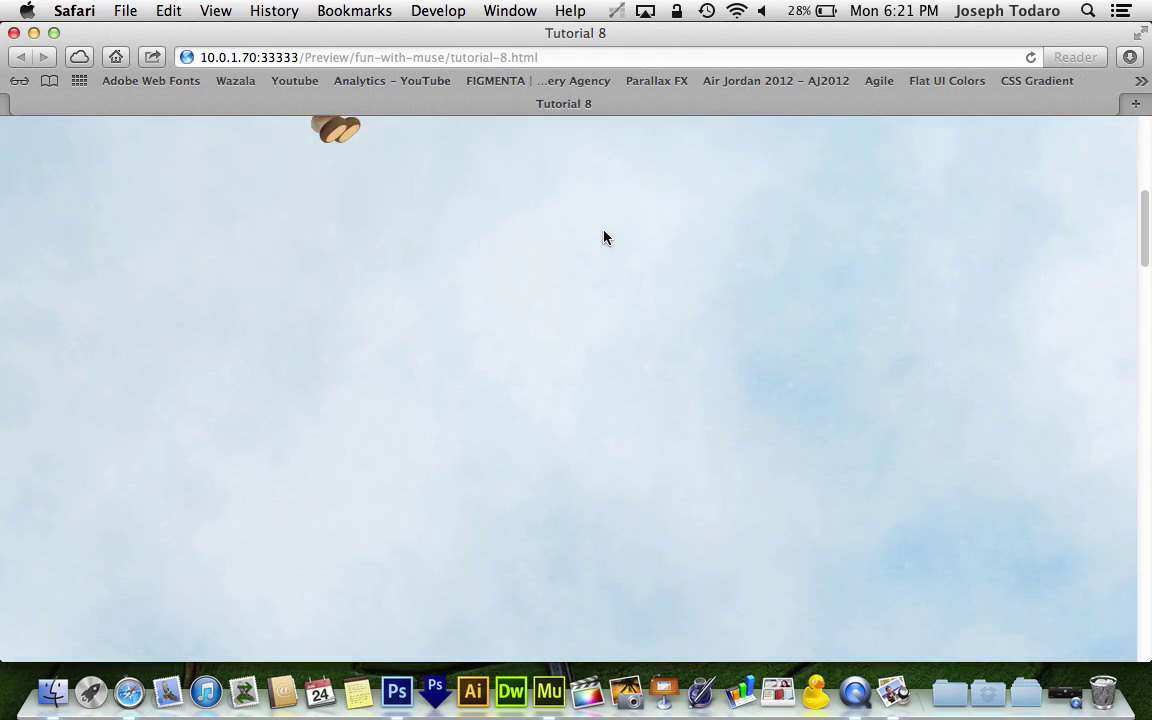
scroll(604, 237, up, 3)
key(super+w)
Bring the three cloud images from Finder into Muse and place them on the page
click(432, 320)
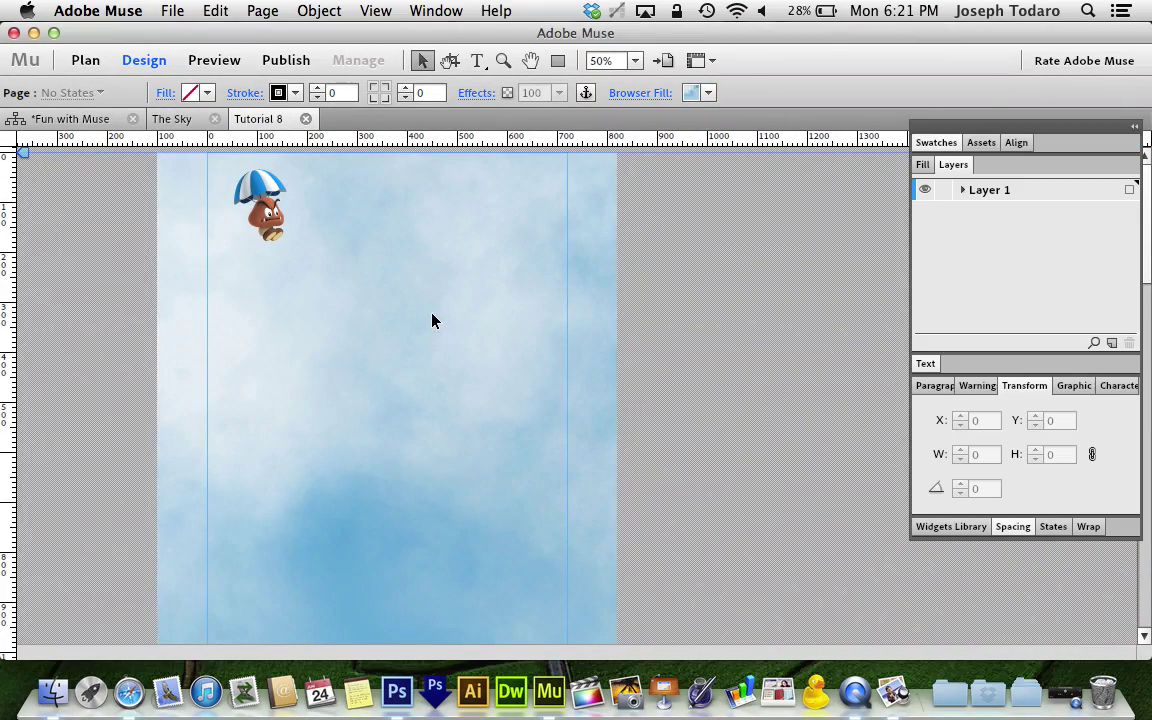
key(F3)
click(1028, 380)
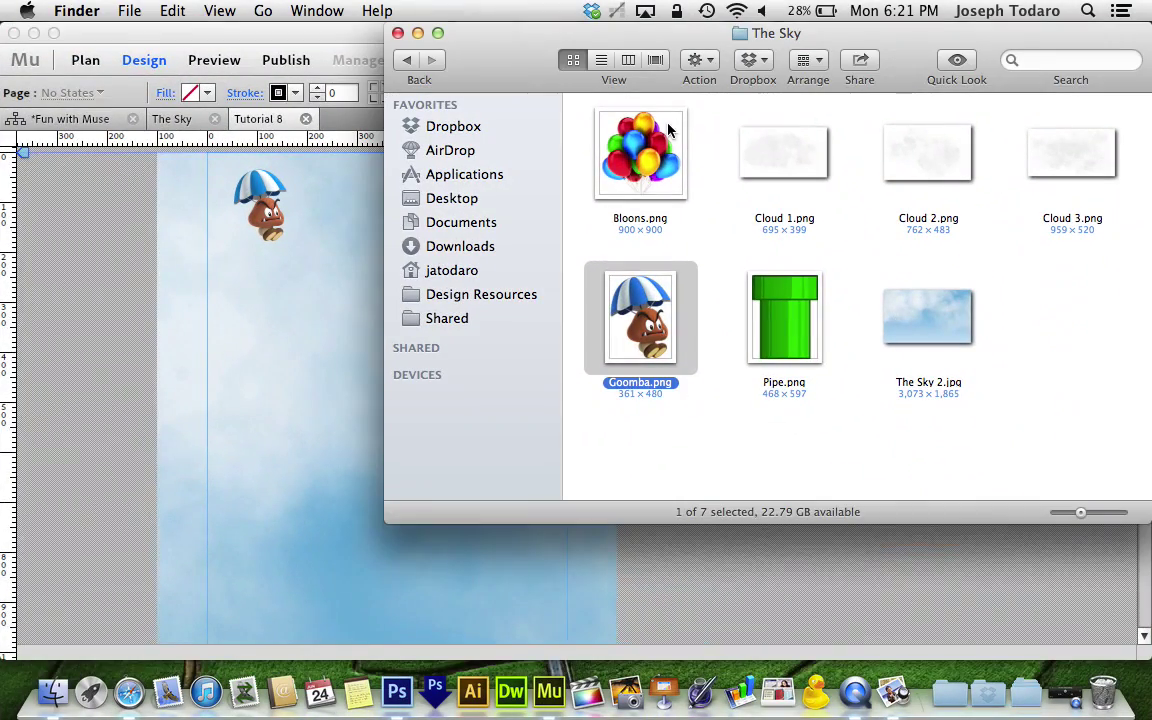
drag(708, 133, 1110, 205)
drag(790, 140, 245, 300)
click(172, 284)
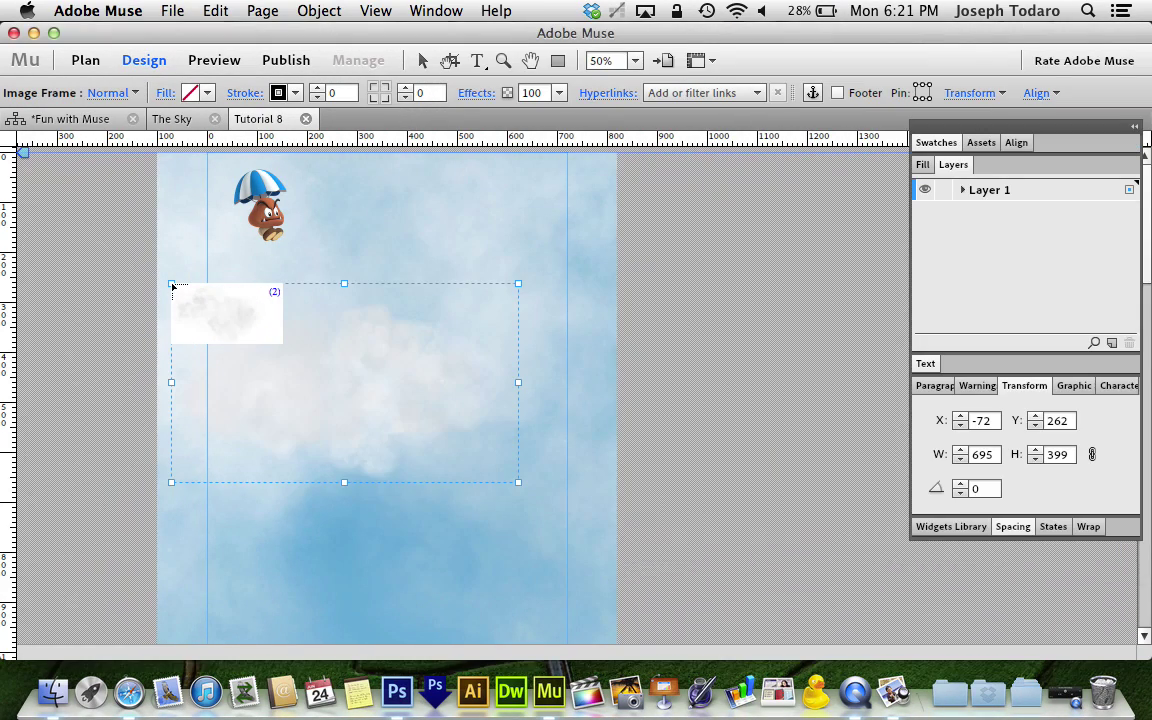
click(381, 389)
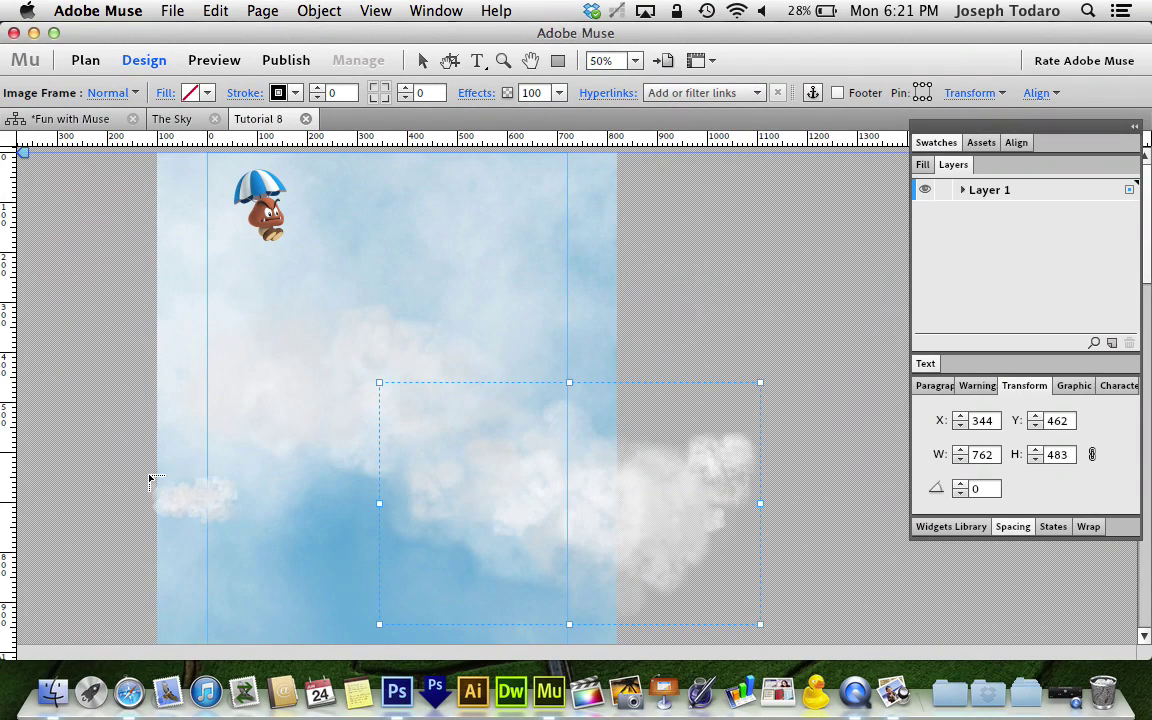
click(157, 503)
Arrange the clouds across the lower page, shifting Cloud 3 down past the left edge
scroll(411, 576, down, 3)
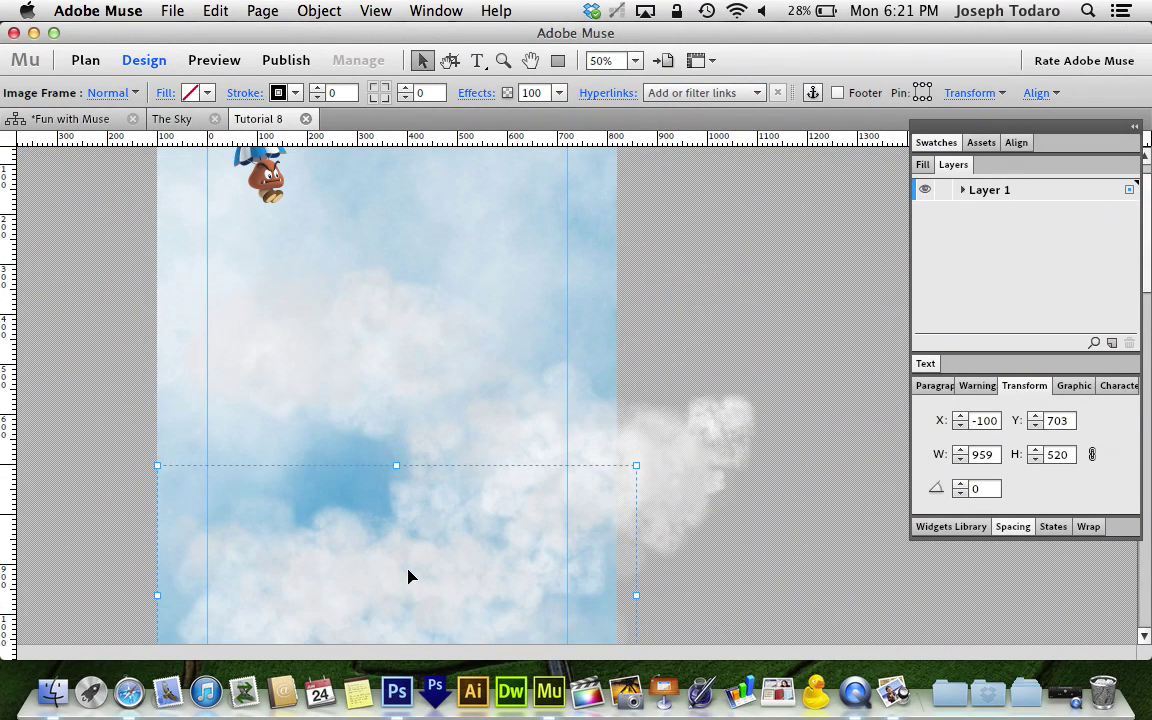
drag(411, 576, 376, 530)
drag(638, 496, 563, 494)
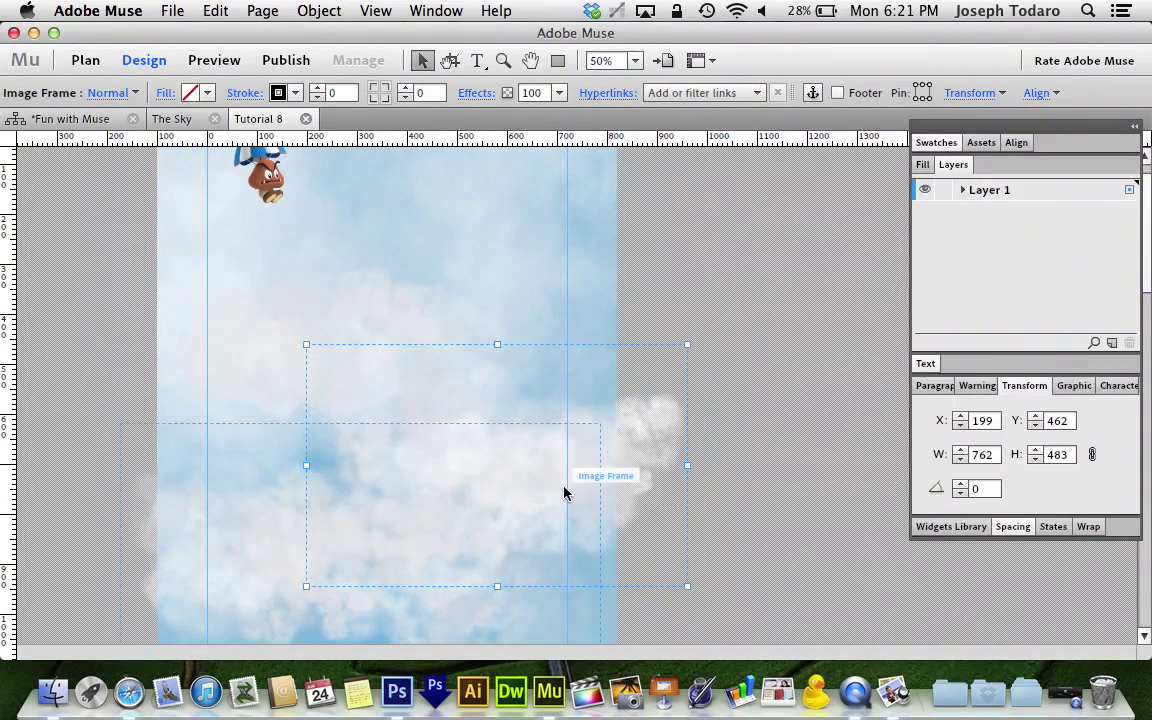
drag(267, 558, 242, 588)
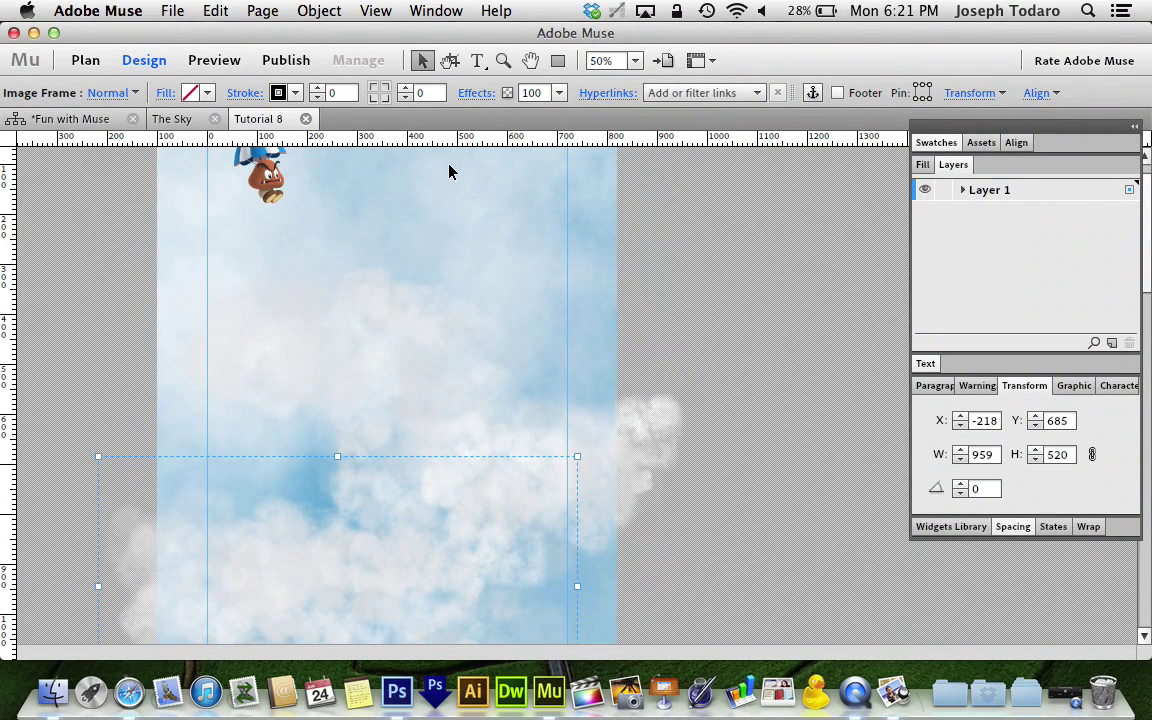
click(416, 175)
key(super+alt+e)
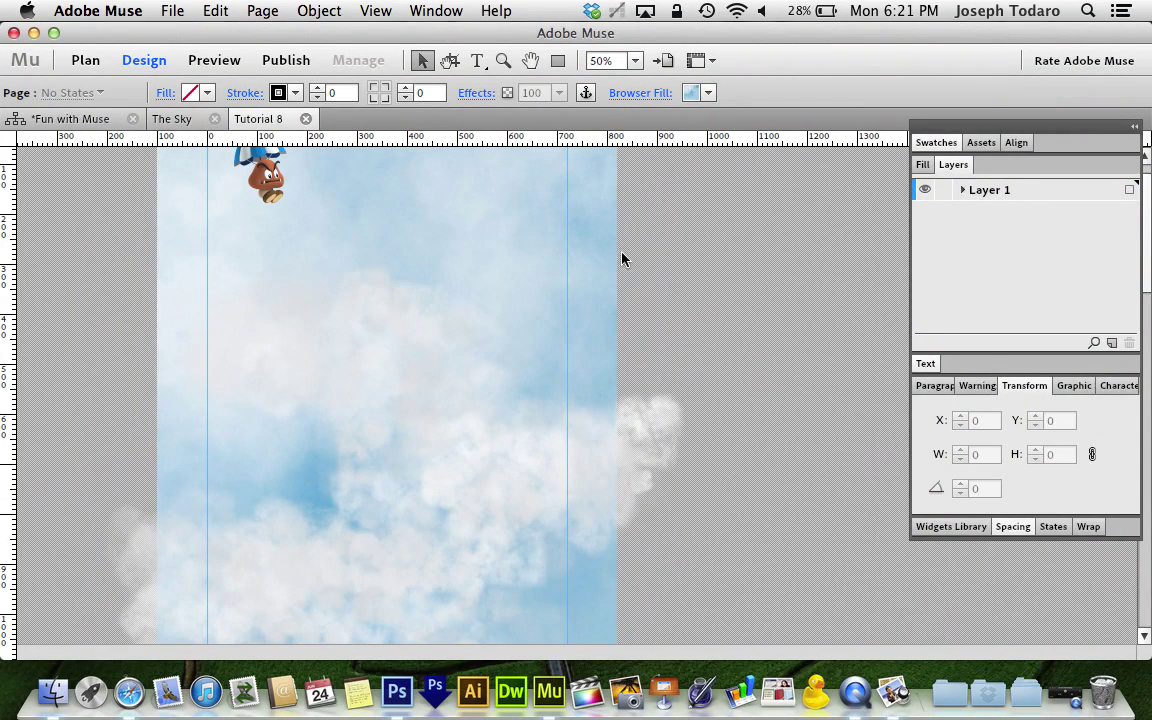
scroll(694, 262, down, 10)
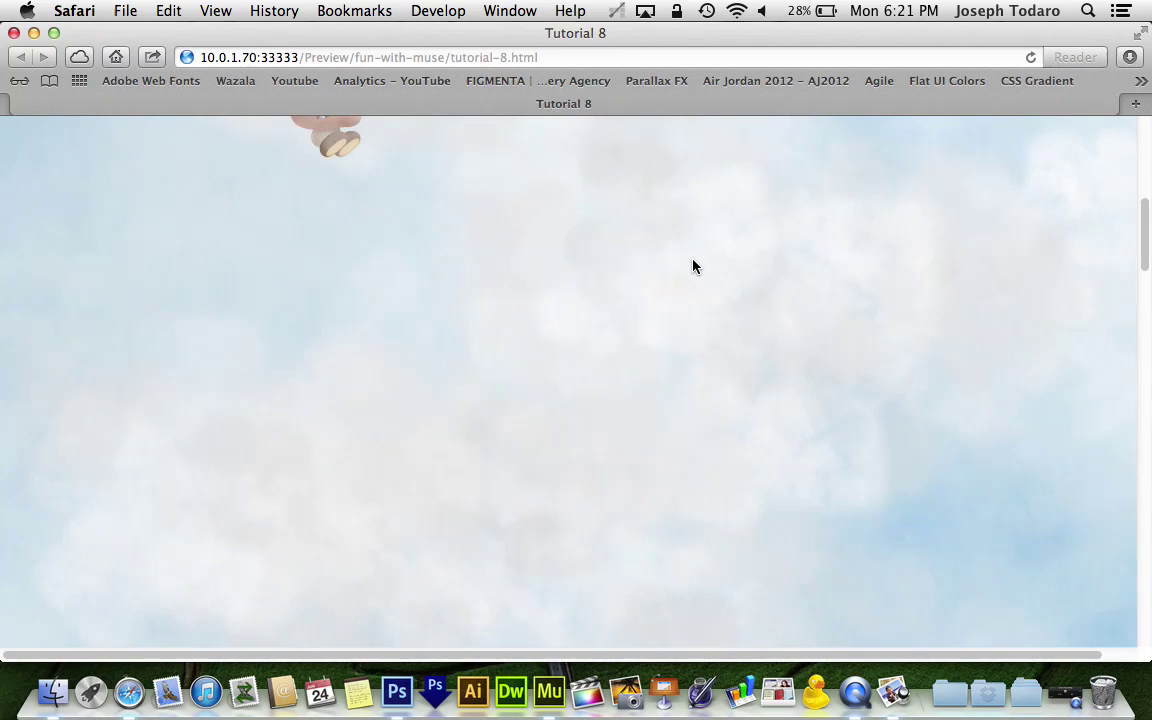
scroll(694, 266, down, 10)
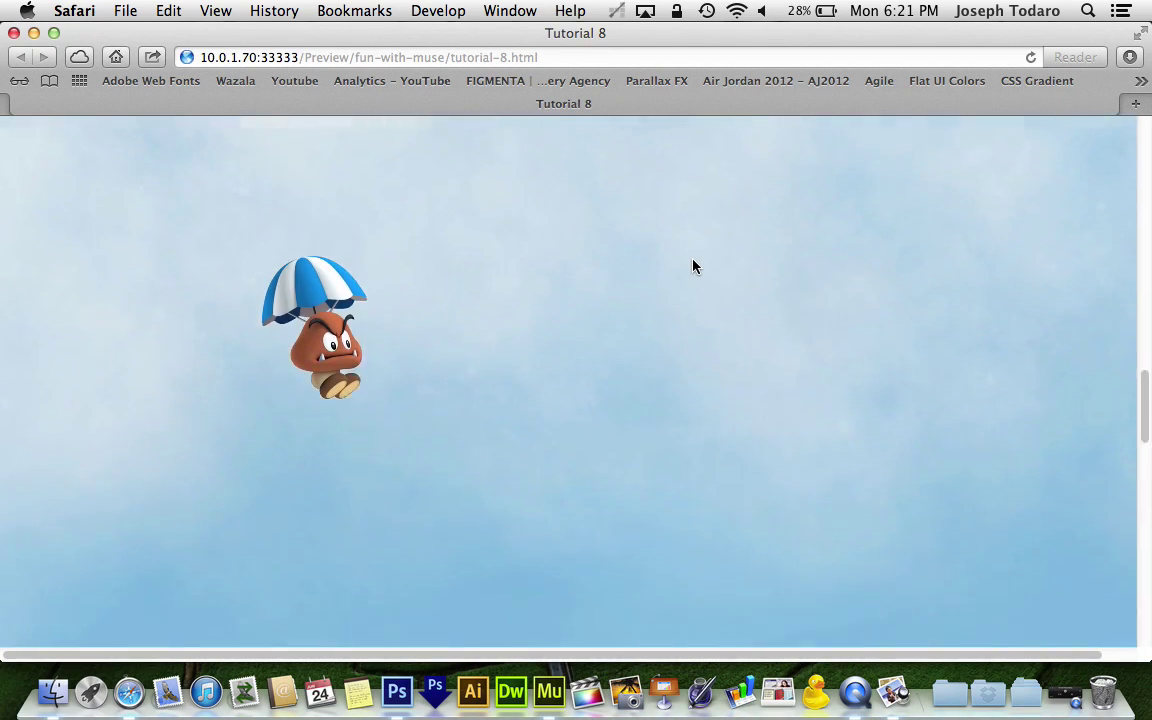
scroll(694, 266, up, 15)
key(super+w)
scroll(694, 266, down, 10)
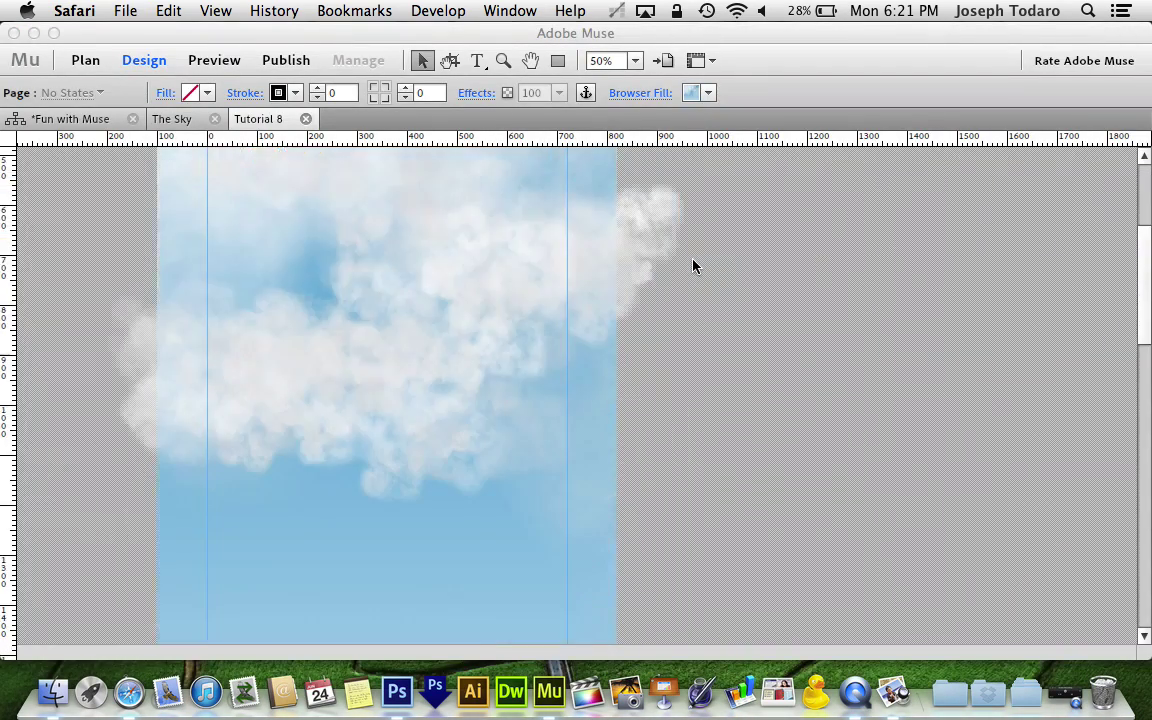
scroll(600, 240, down, 5)
click(337, 208)
Drag the 959 × 520 cloud farther down the page to around Y 1249
drag(337, 208, 316, 468)
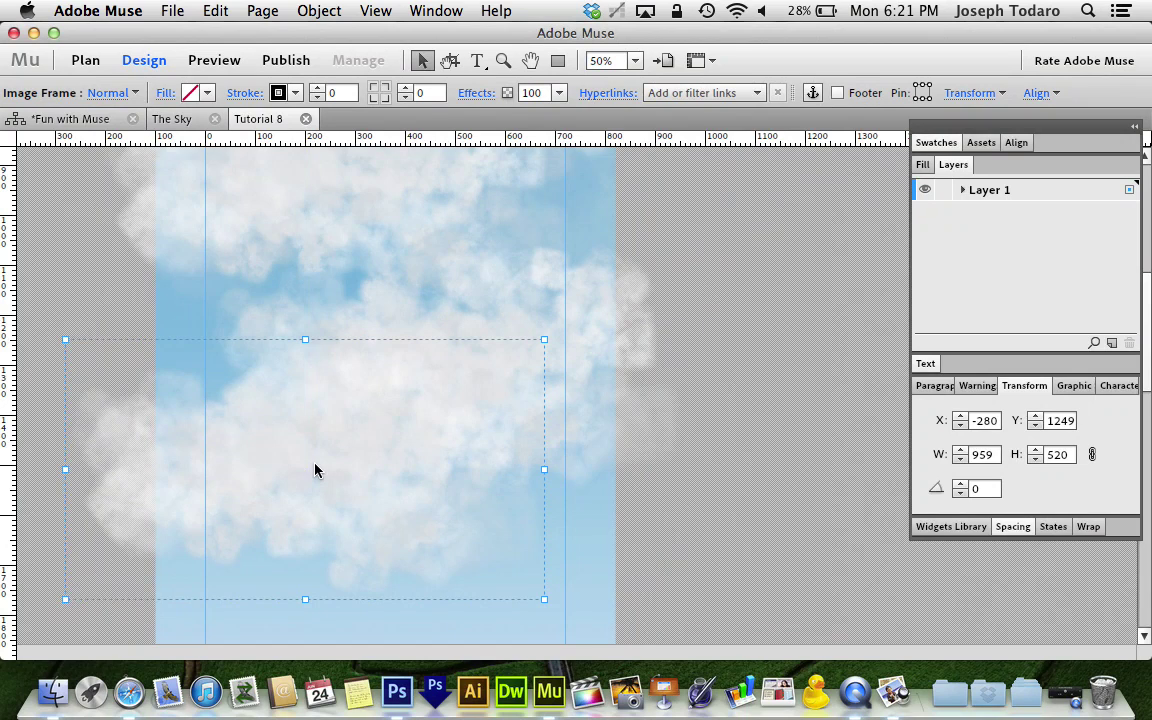
click(656, 506)
scroll(656, 506, down, 4)
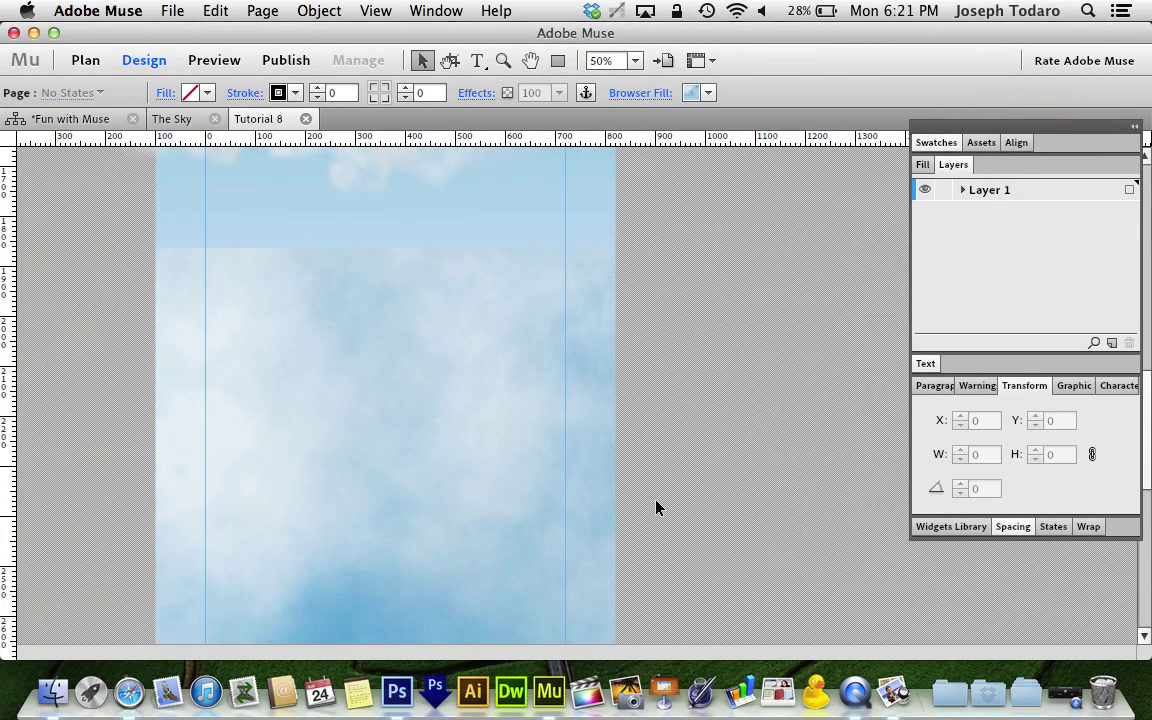
scroll(656, 508, up, 5)
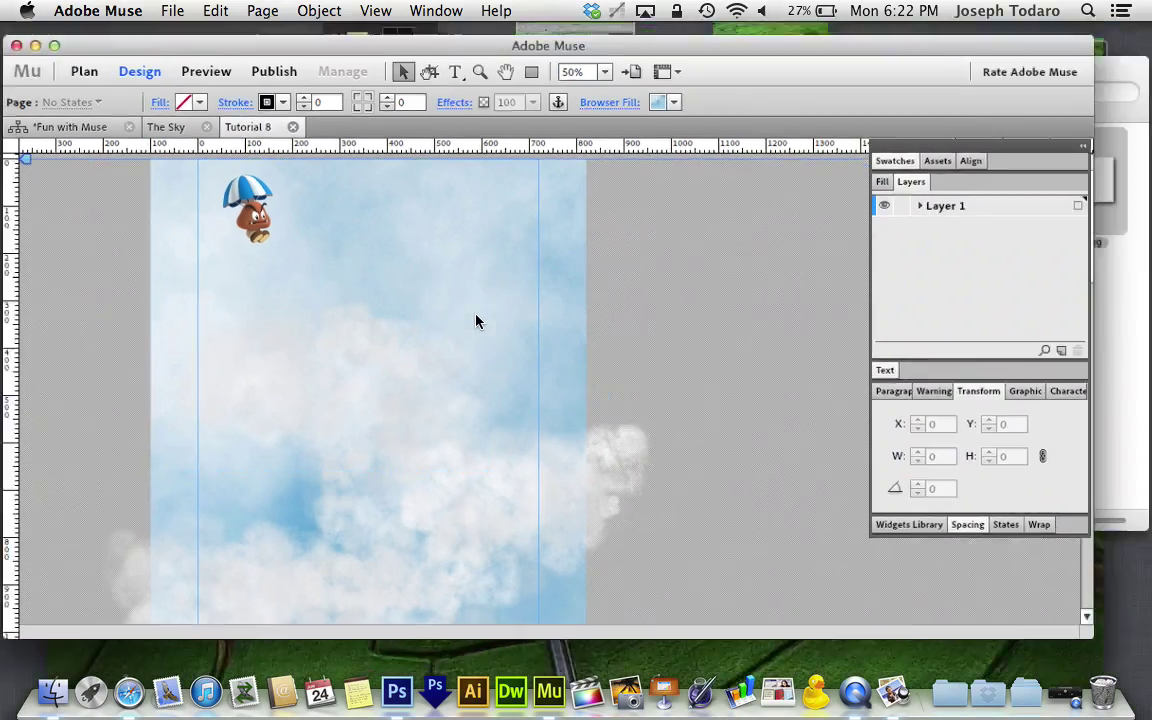
Drag Bloons.png from The Sky folder onto the page and shrink it to 158 × 158
key(ctrl+Up)
click(859, 537)
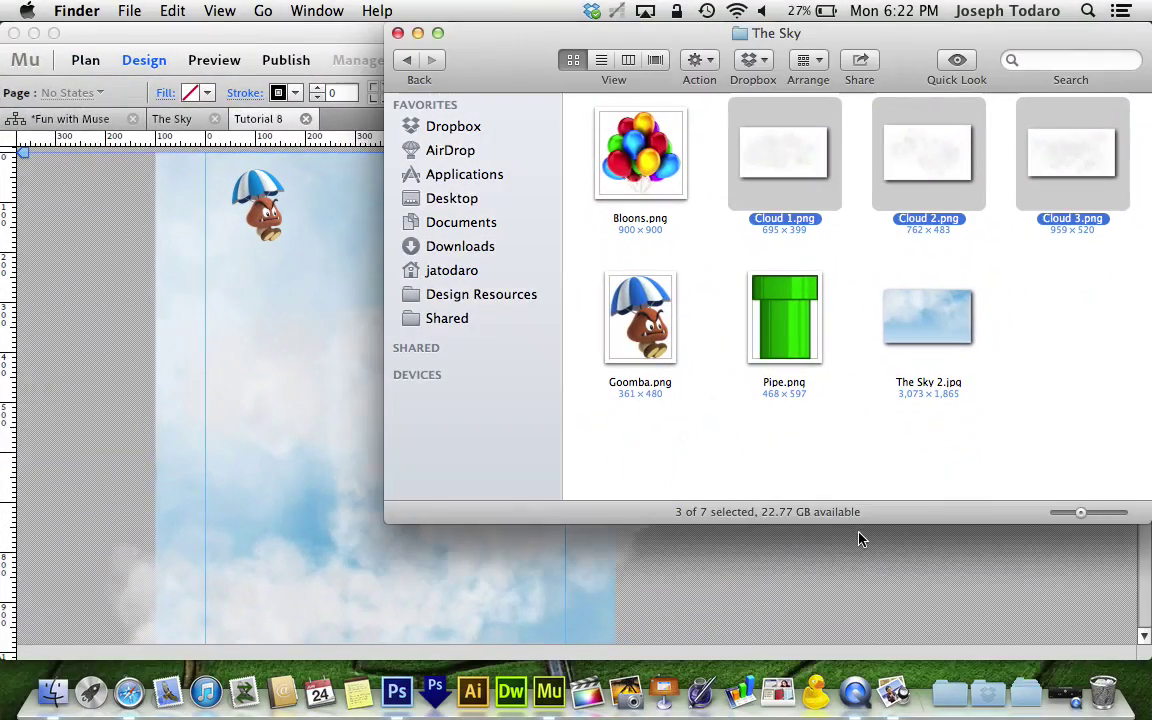
click(593, 158)
click(659, 178)
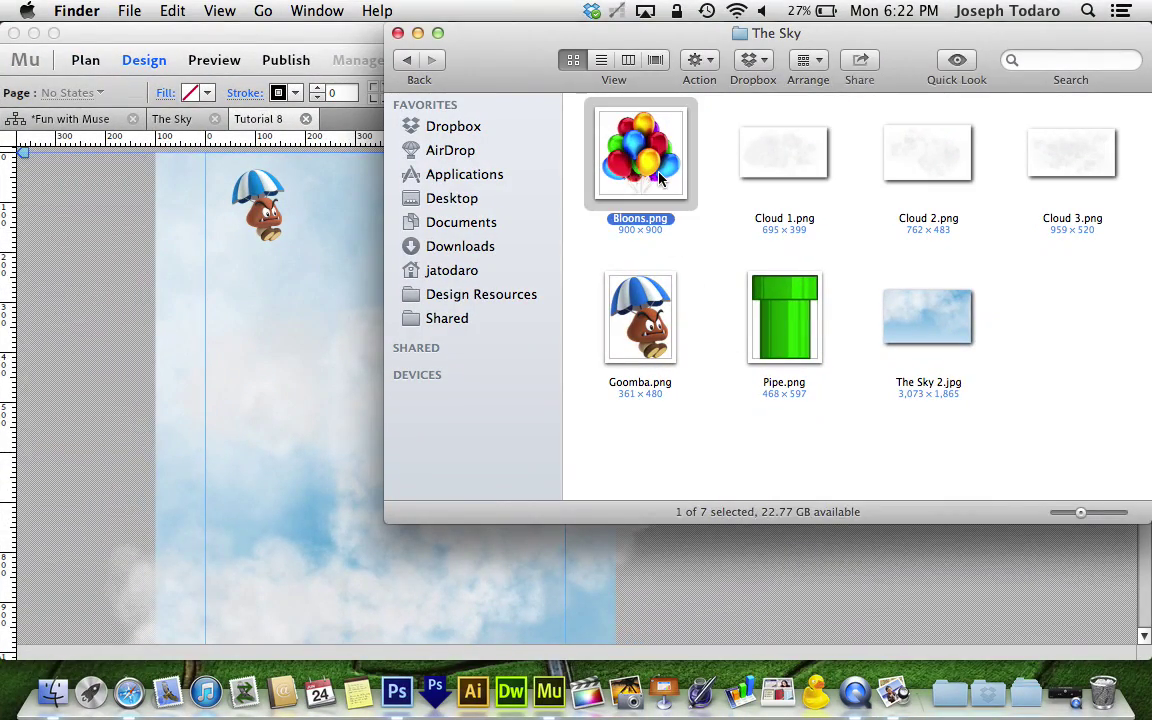
drag(659, 178, 290, 337)
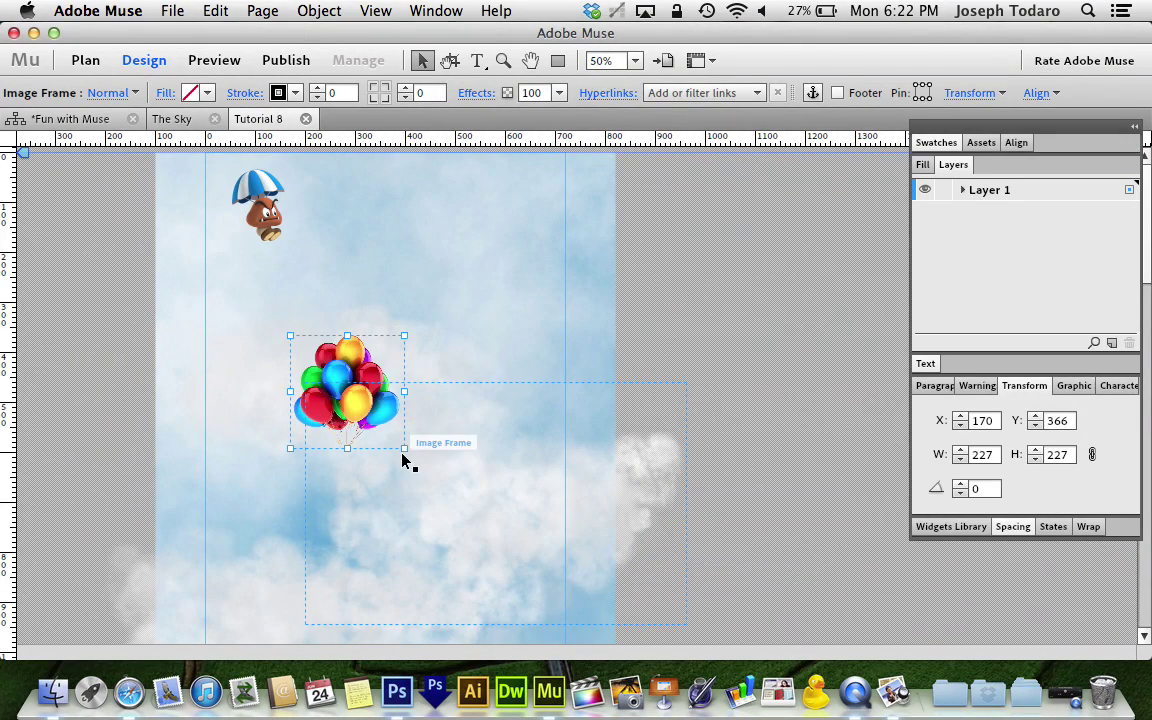
drag(404, 448, 441, 560)
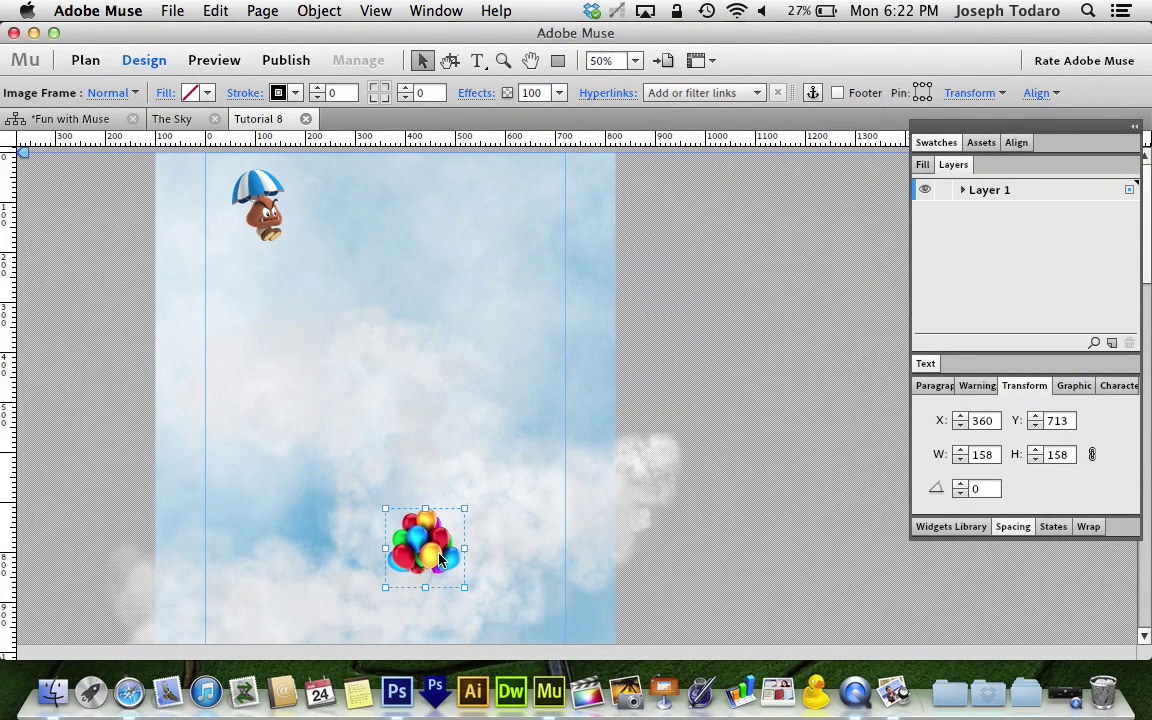
Give the balloons scroll motion rising at 2 and drifting left at 0.2, linked after the key
click(475, 94)
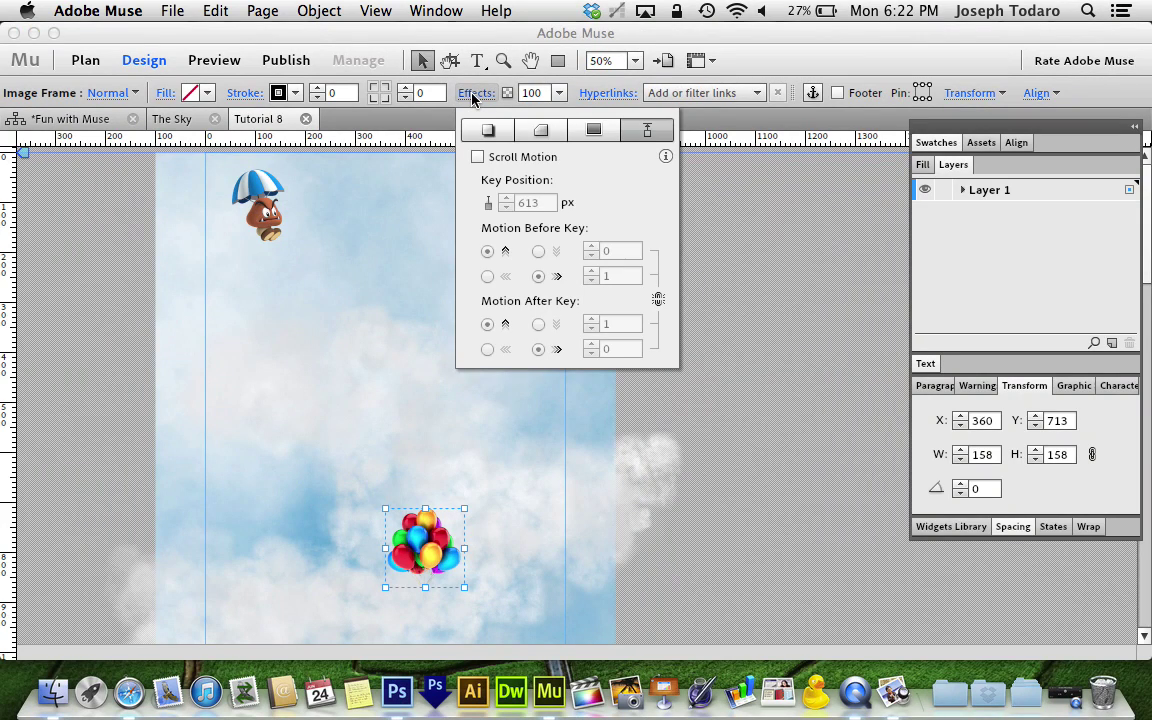
click(478, 157)
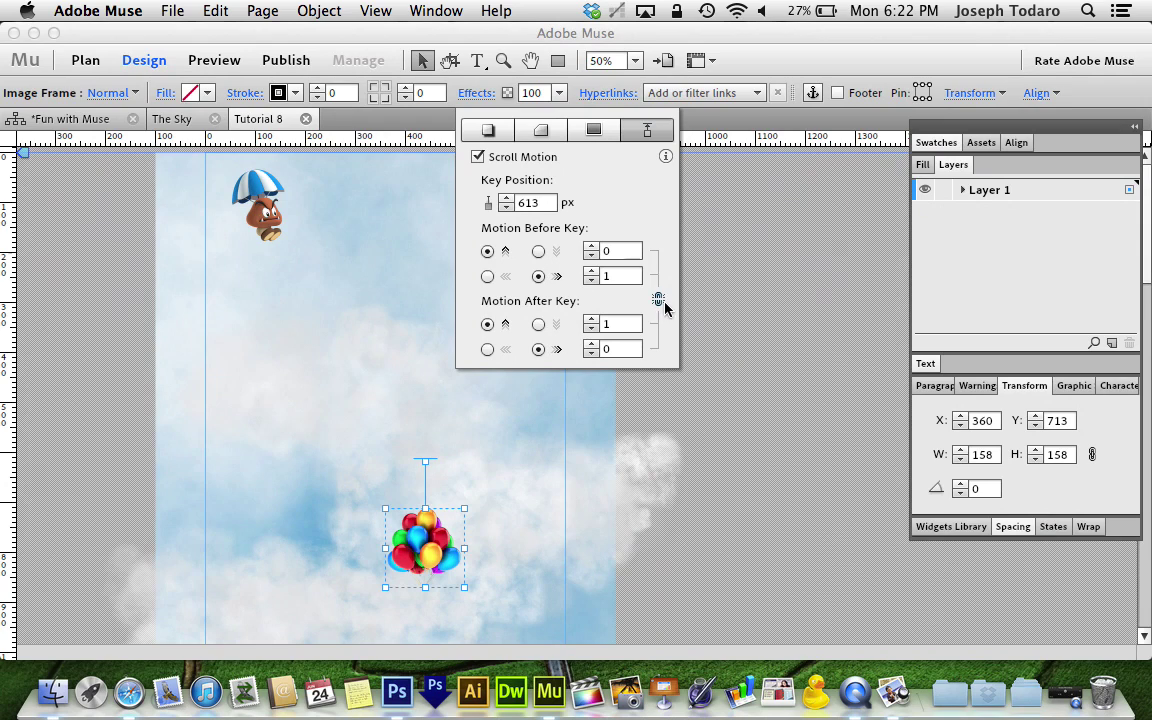
double_click(625, 256)
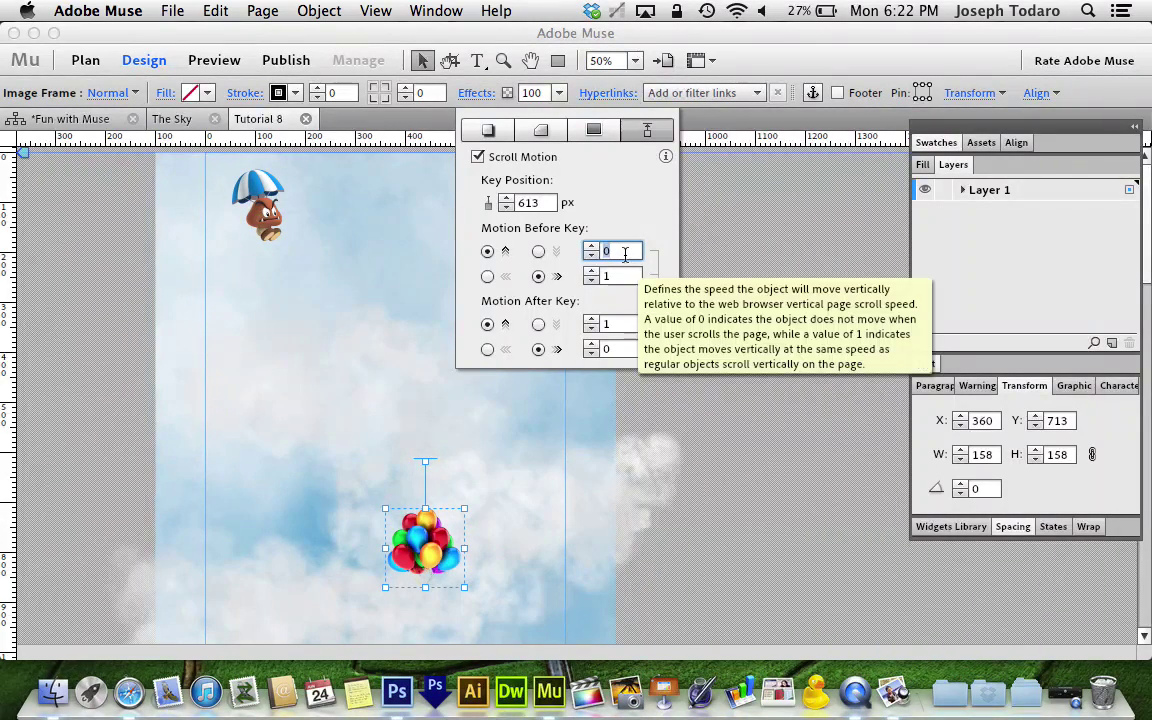
text(2)
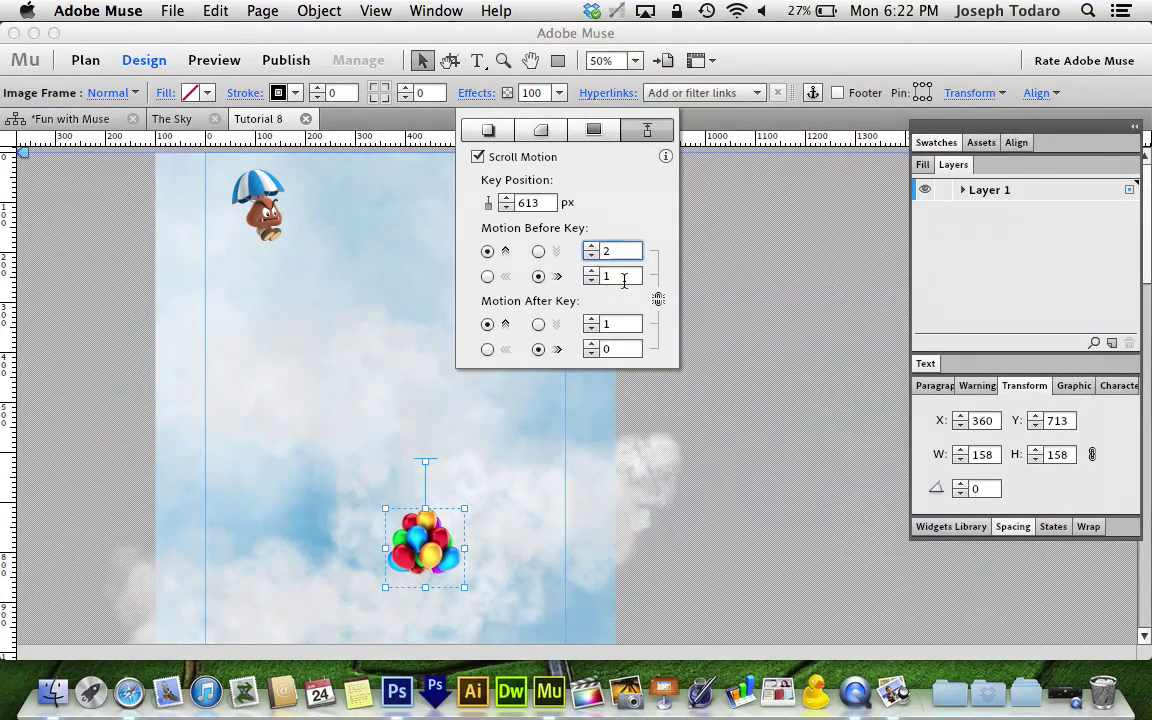
click(624, 279)
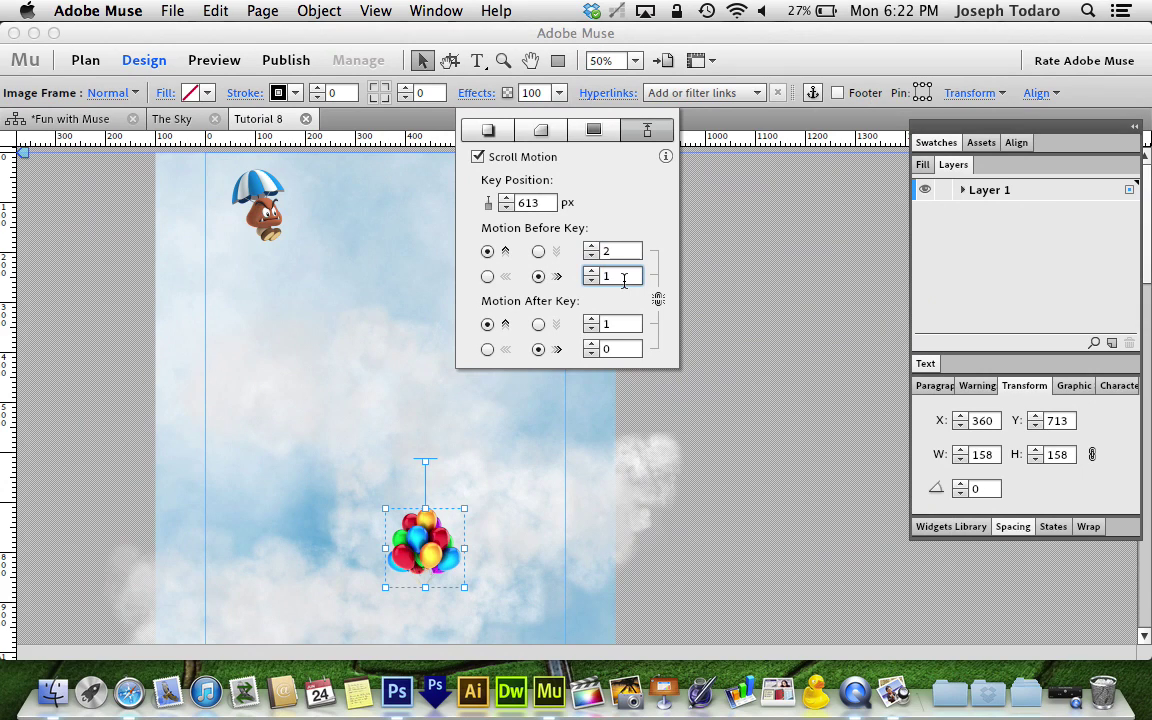
click(487, 276)
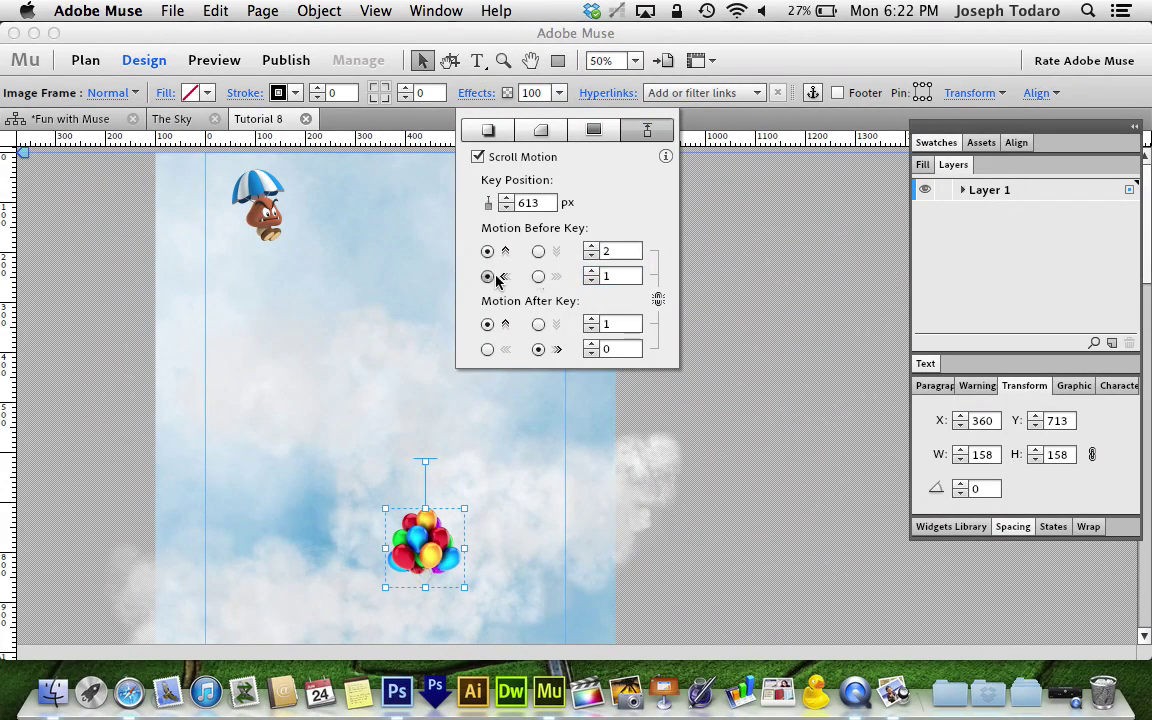
double_click(609, 276)
text(2)
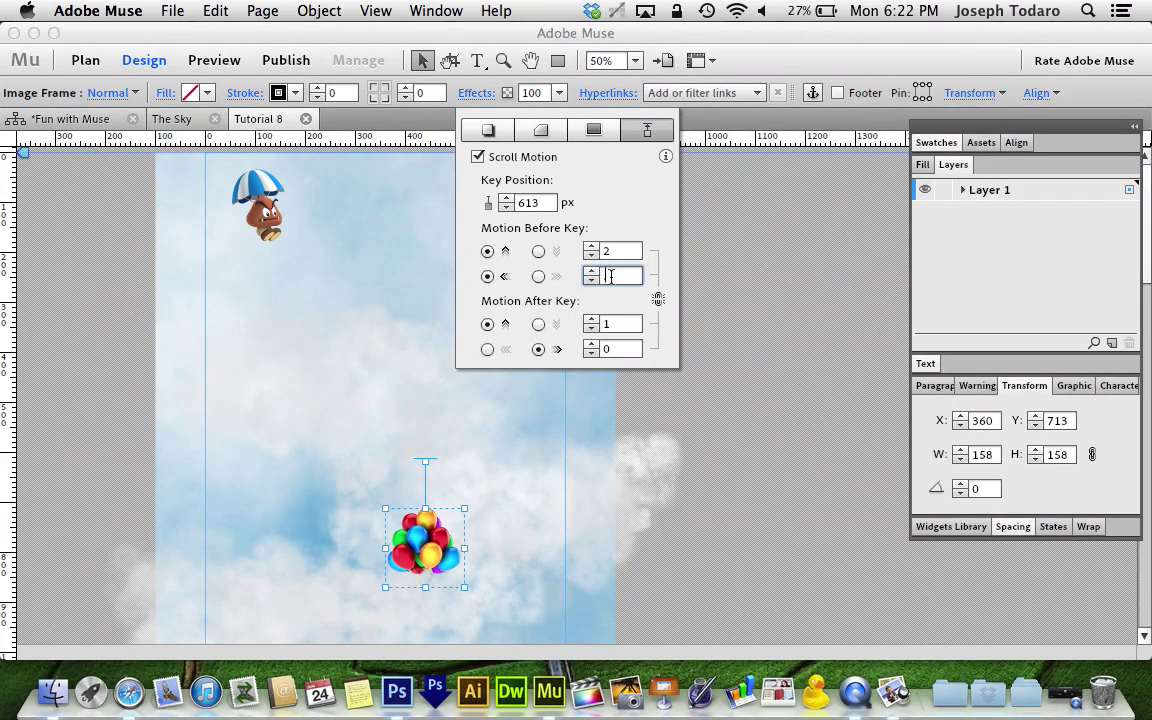
click(659, 300)
click(625, 252)
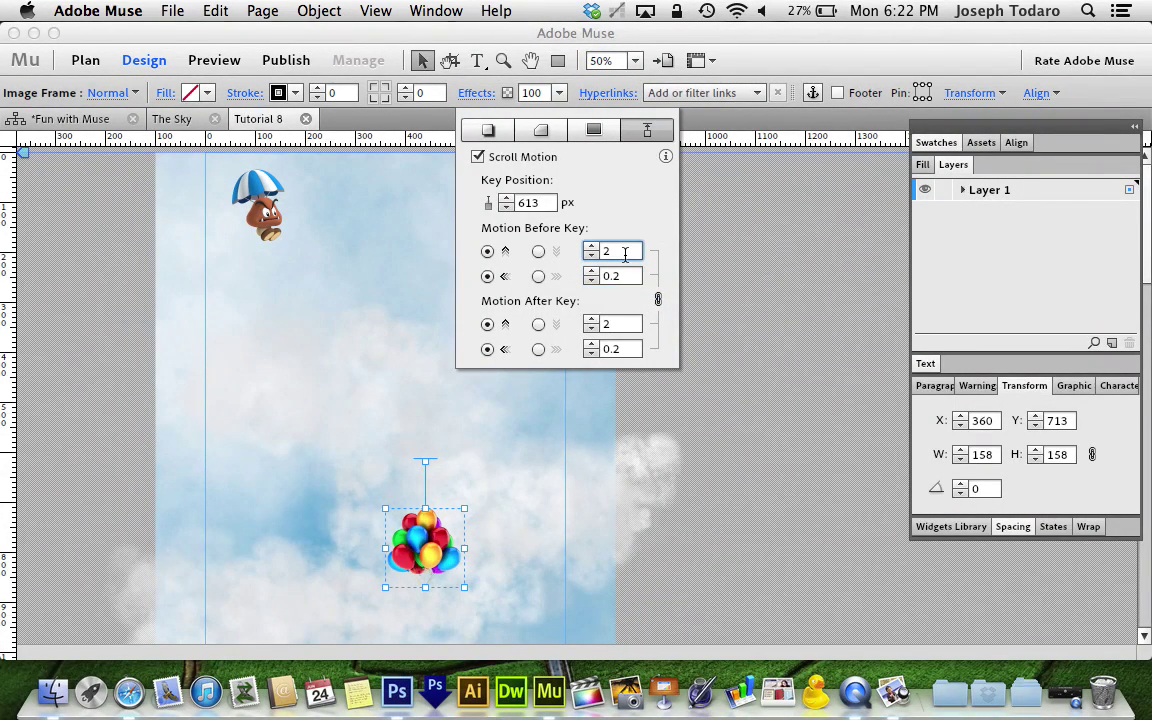
click(730, 401)
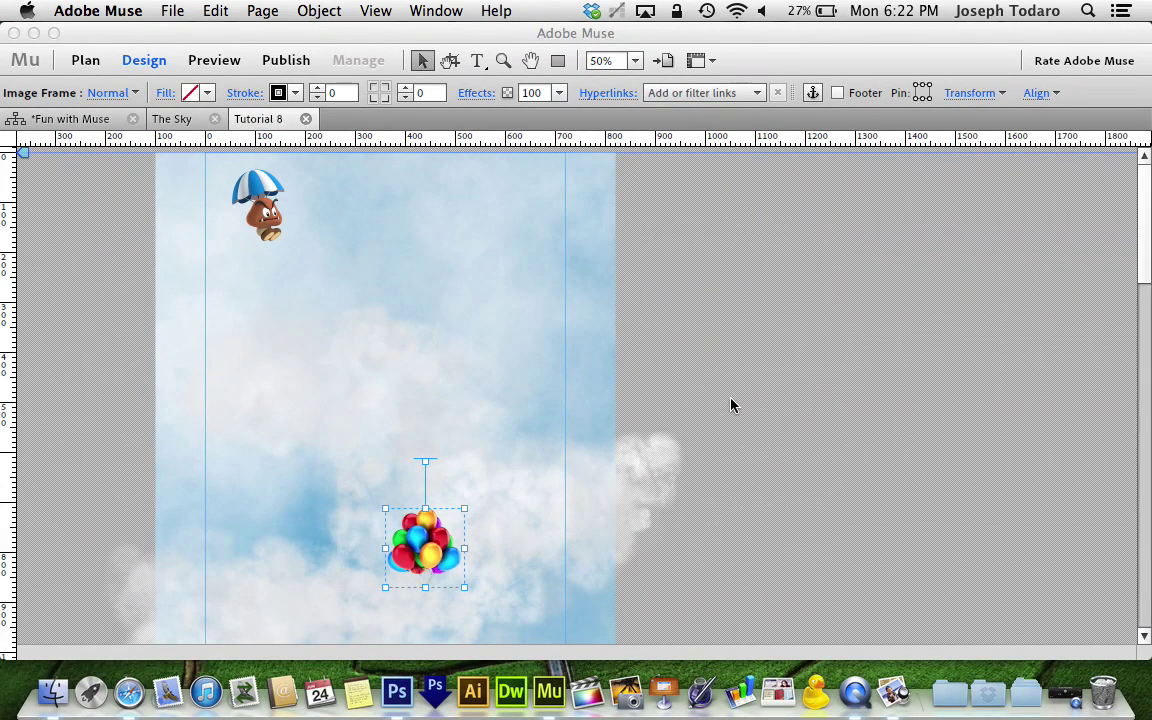
key(super+shift+e)
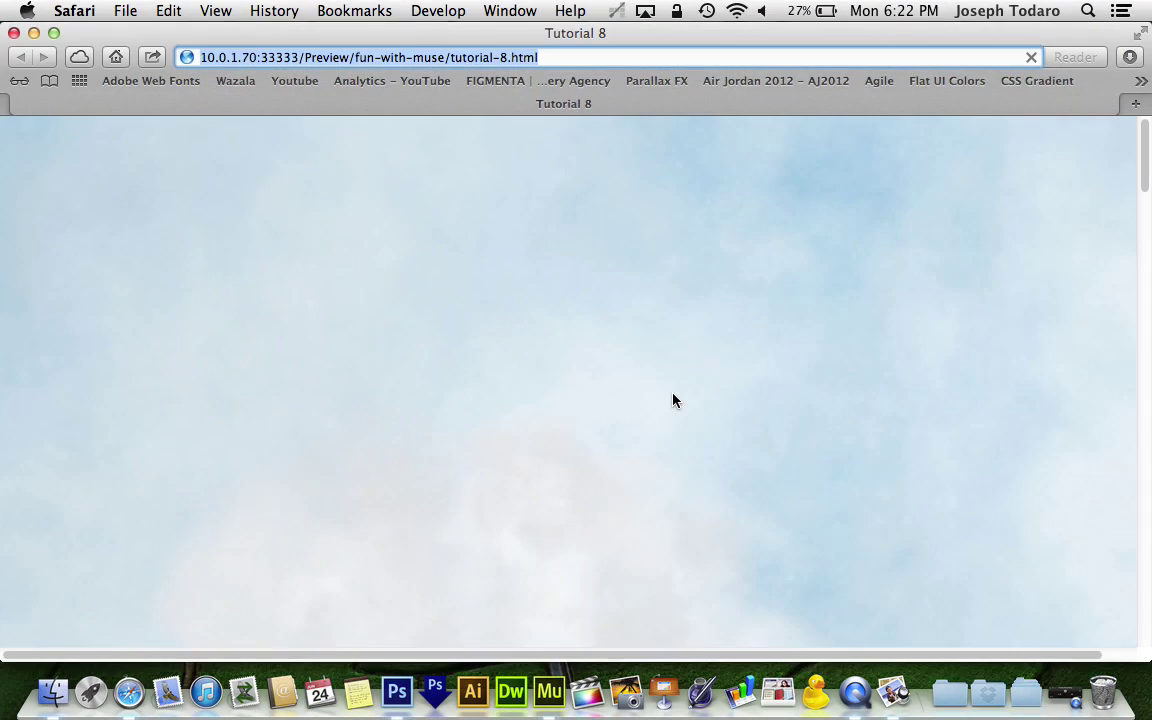
Scroll the Safari preview to watch the balloons rise, then close the preview window
scroll(698, 383, down, 10)
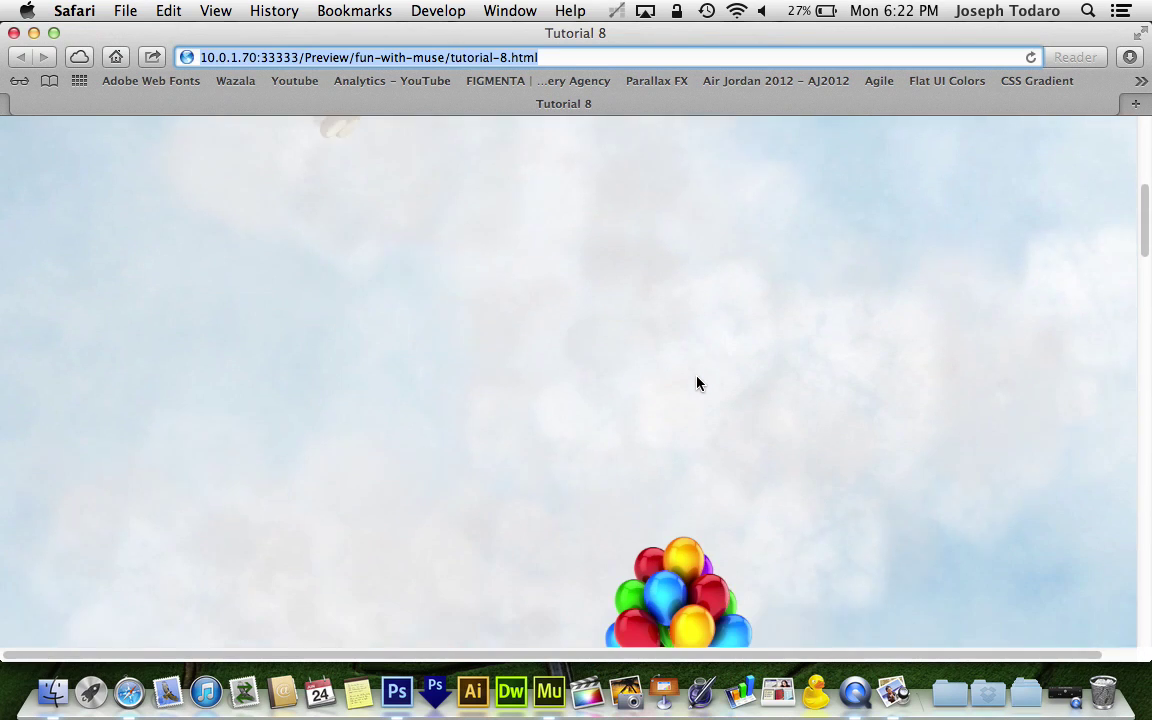
scroll(698, 383, down, 3)
scroll(698, 383, up, 5)
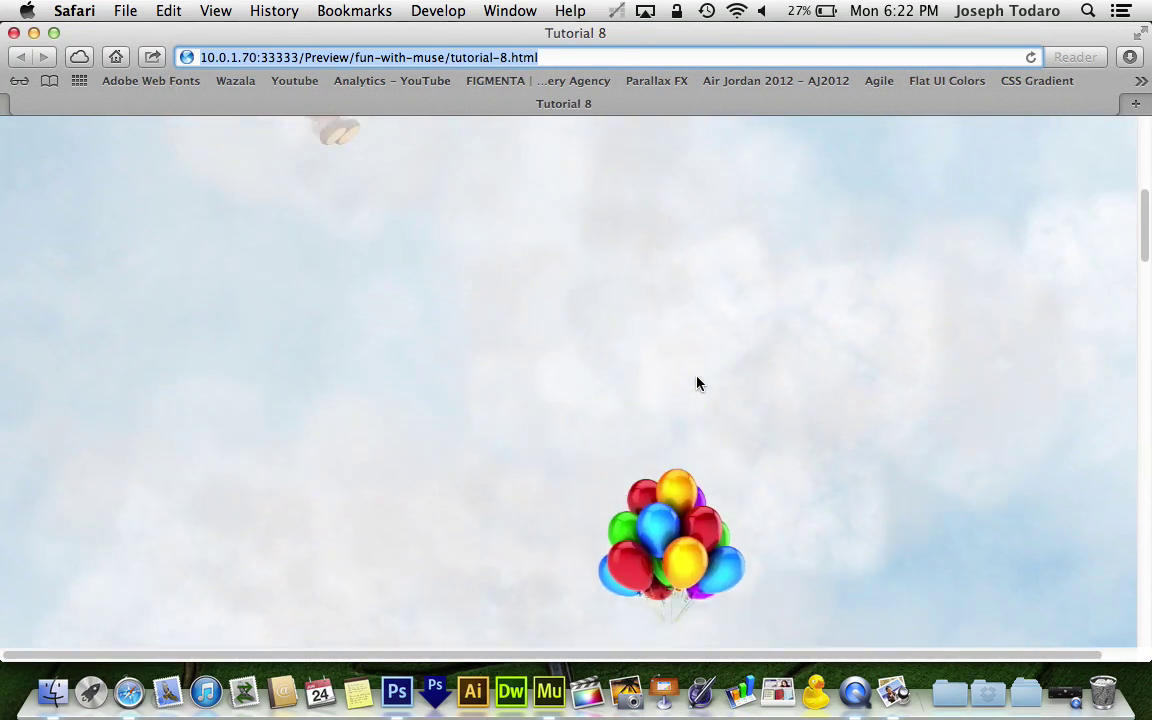
scroll(698, 383, down, 2)
scroll(698, 383, up, 8)
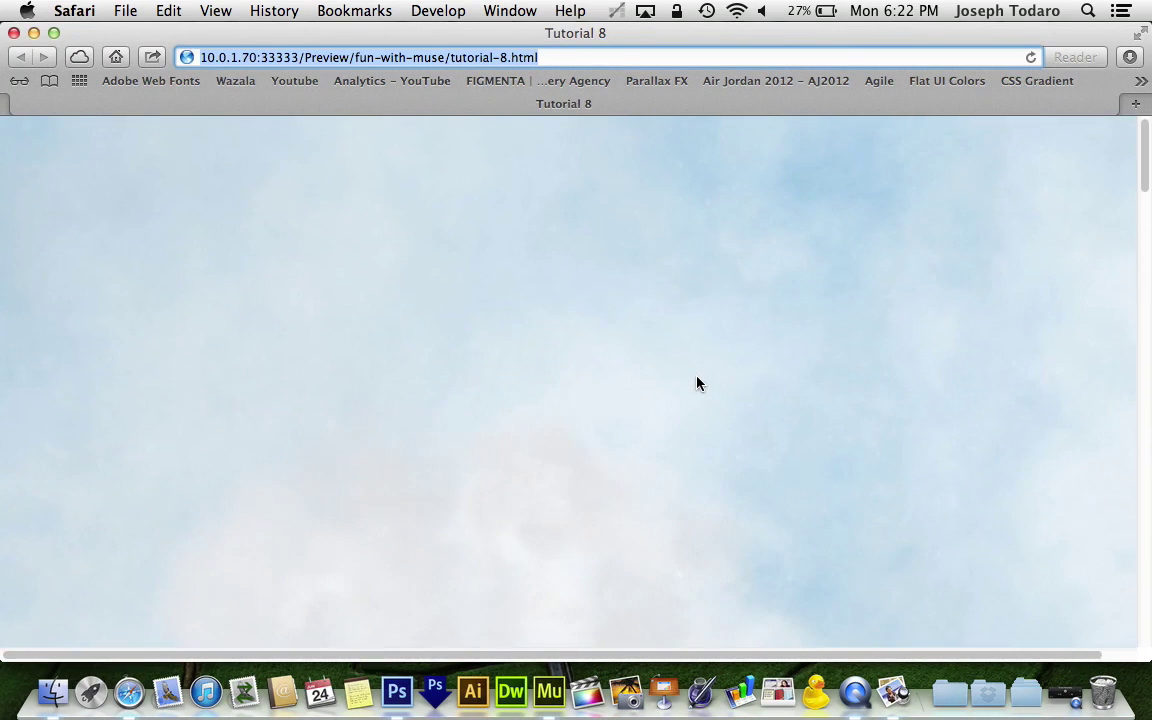
key(super+w)
Move the balloon bunch down to X 422, Y 1148 behind a cloud, then preview the page in the browser
scroll(697, 383, down, 6)
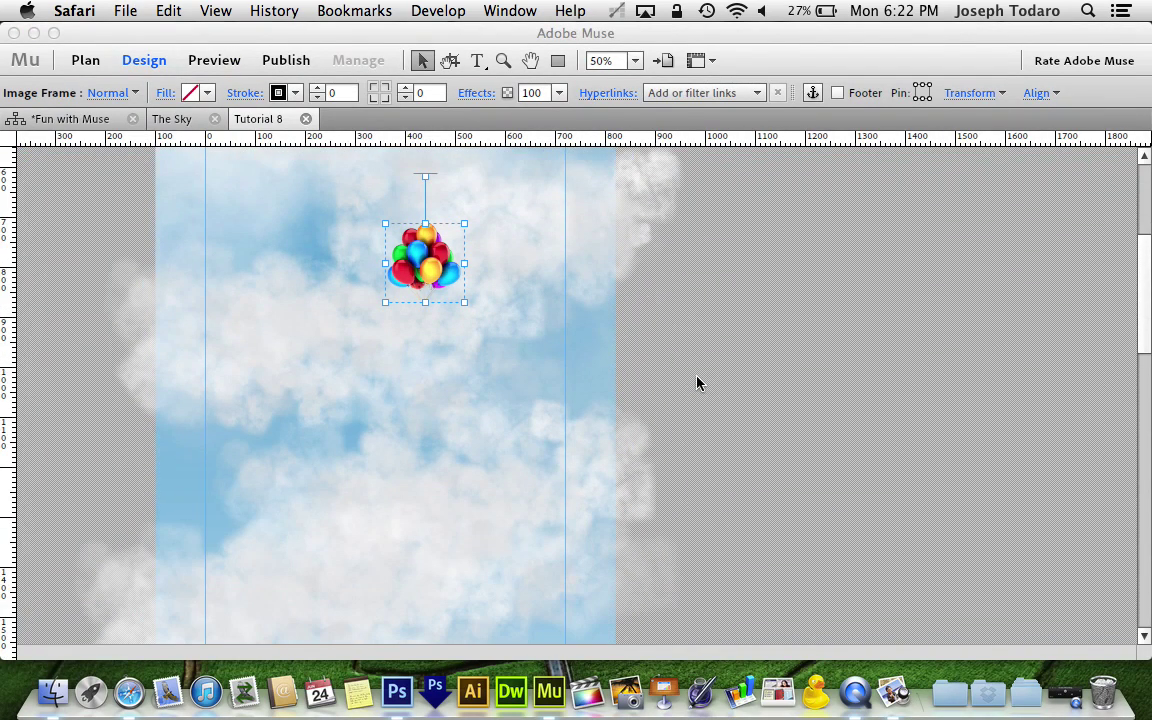
drag(410, 233, 450, 462)
scroll(450, 450, down, 3)
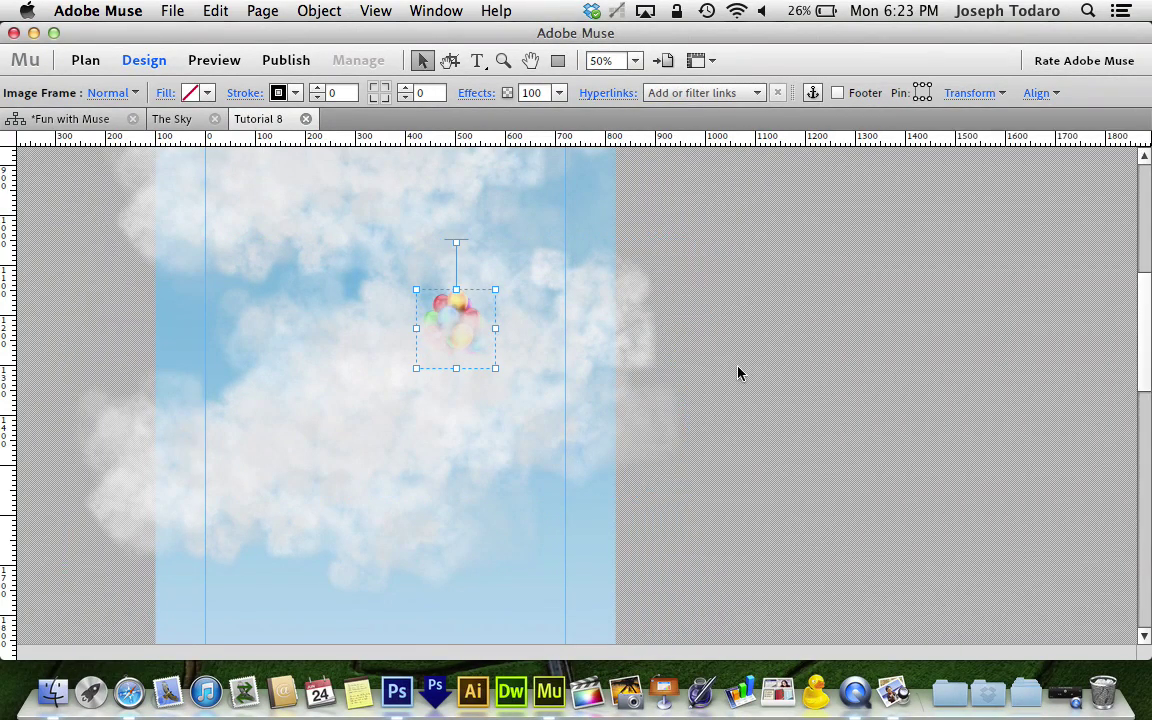
click(738, 374)
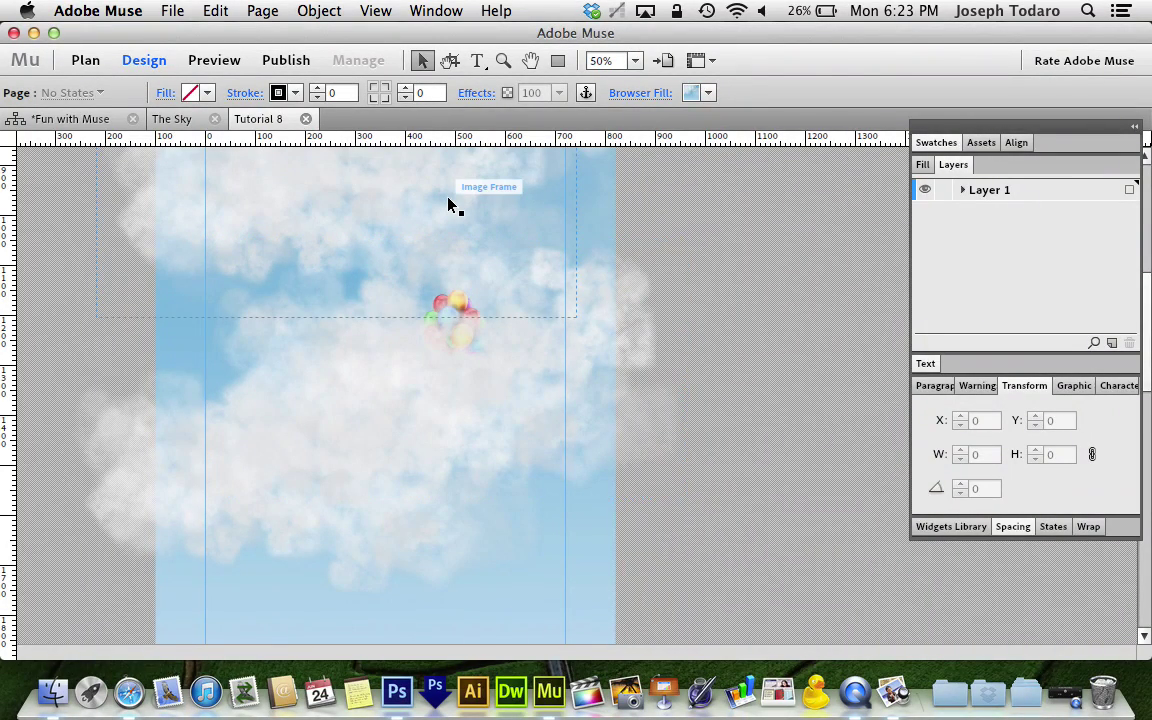
scroll(448, 205, up, 5)
key(super+shift+e)
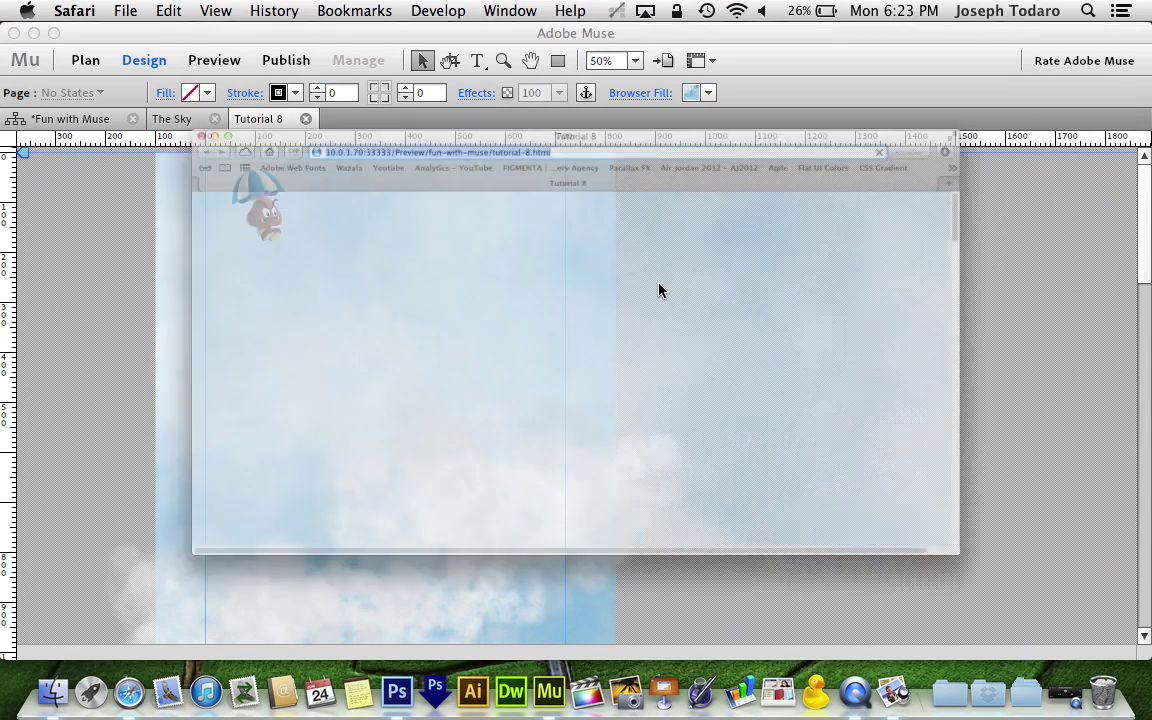
Scroll the Safari preview to watch the Goomba drift past the rising balloons, then close it
scroll(659, 290, down, 5)
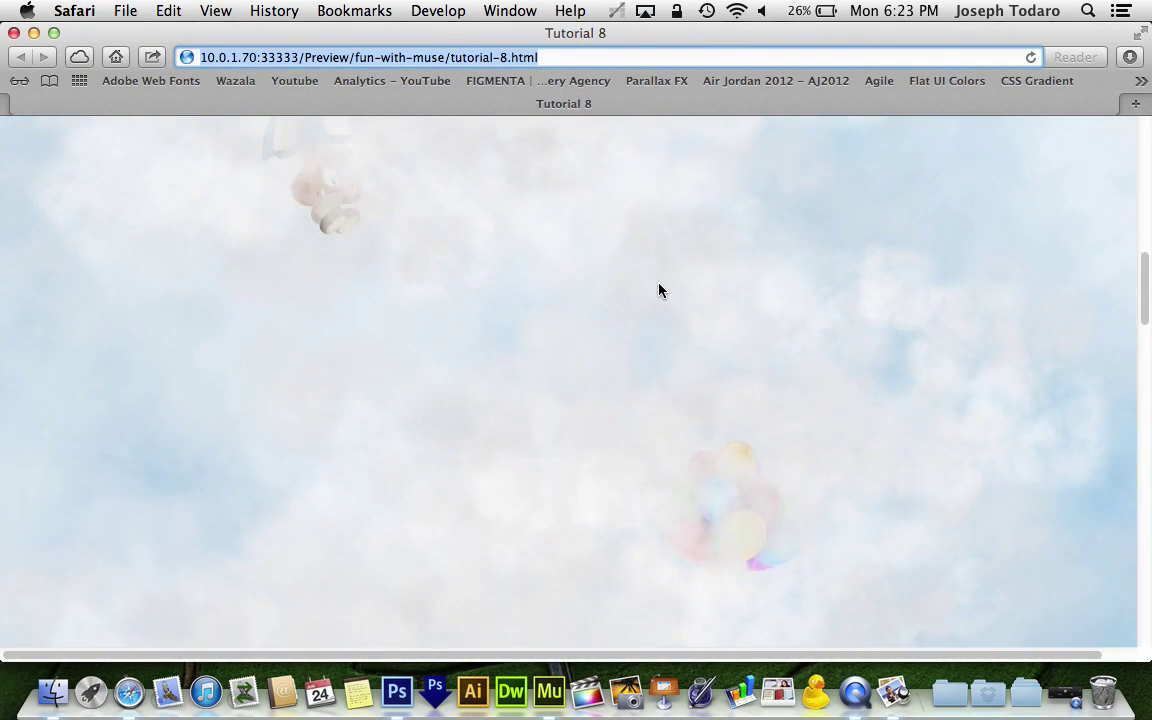
scroll(659, 290, up, 5)
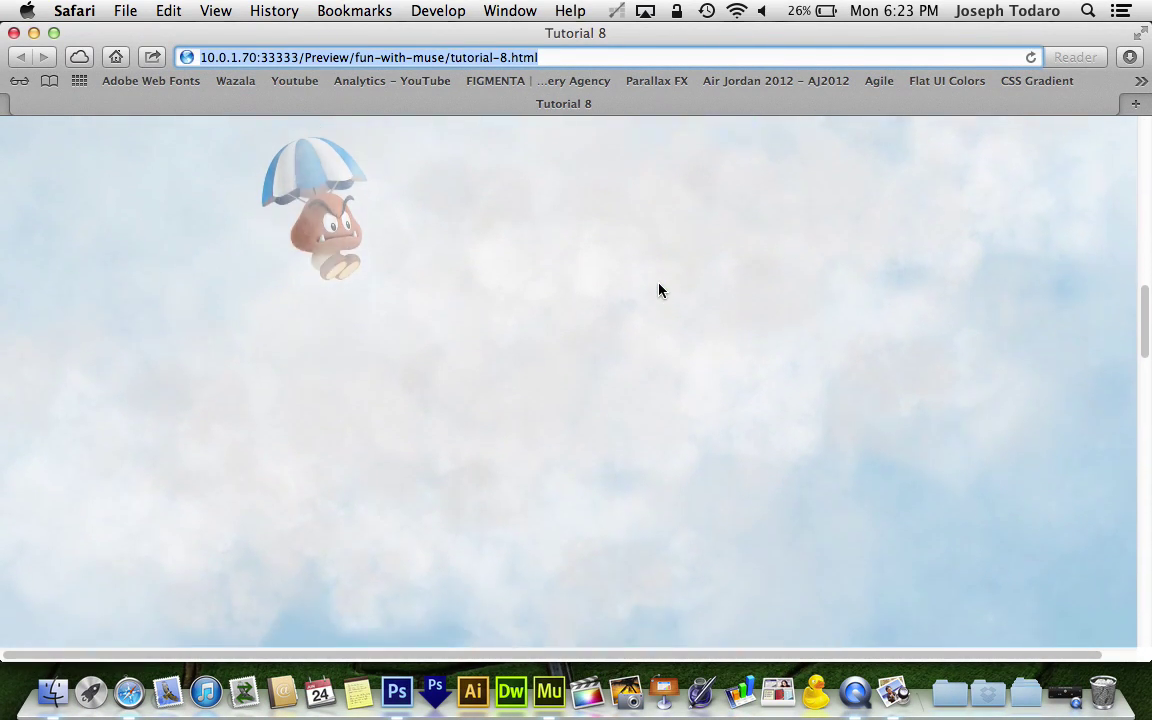
scroll(659, 290, down, 5)
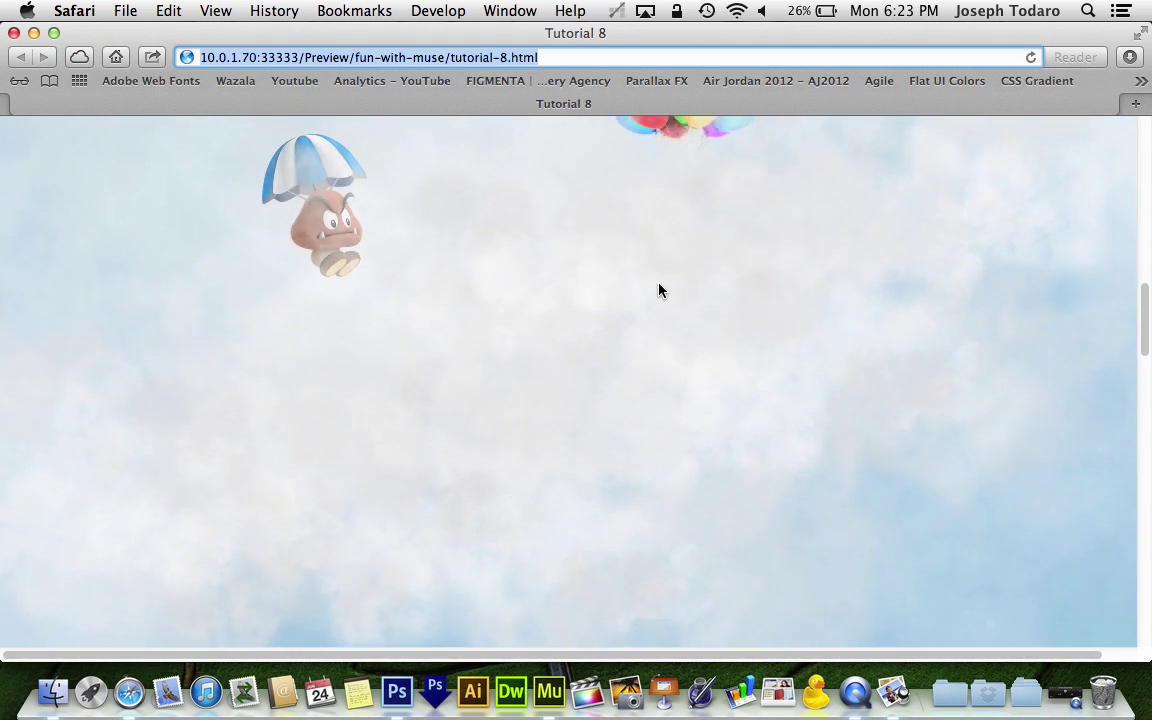
scroll(659, 290, down, 5)
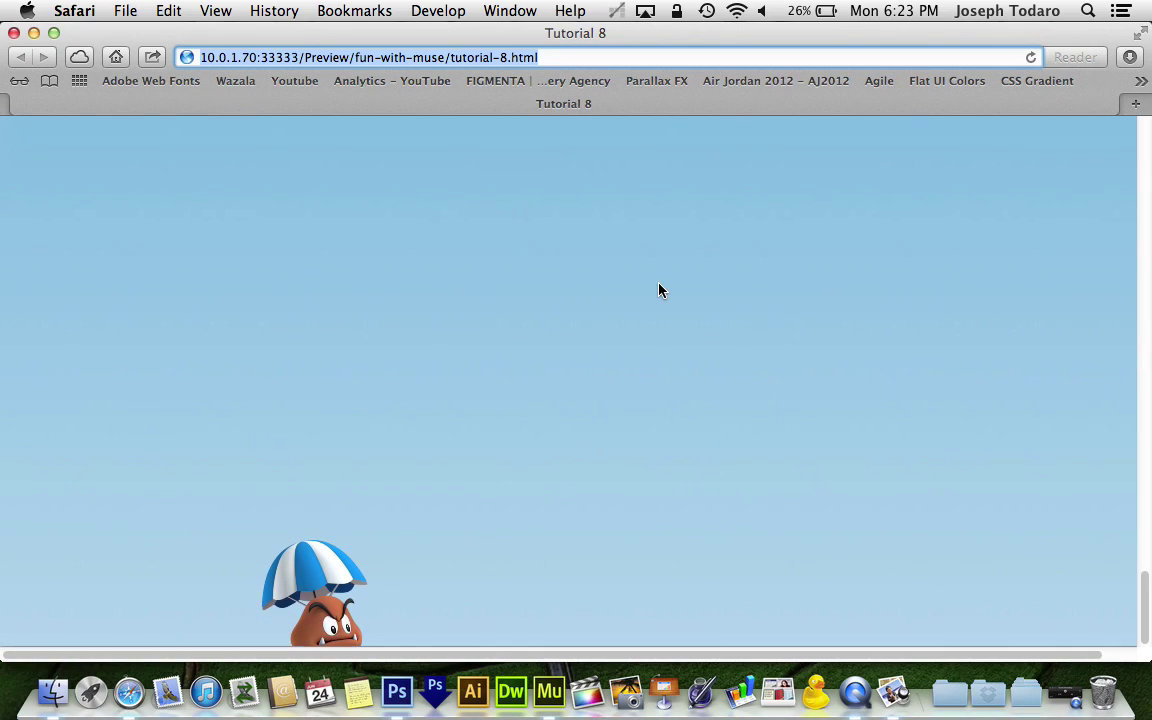
key(super+w)
Drag Pipe.png from the sky-images folder in Finder onto the Muse page
click(659, 290)
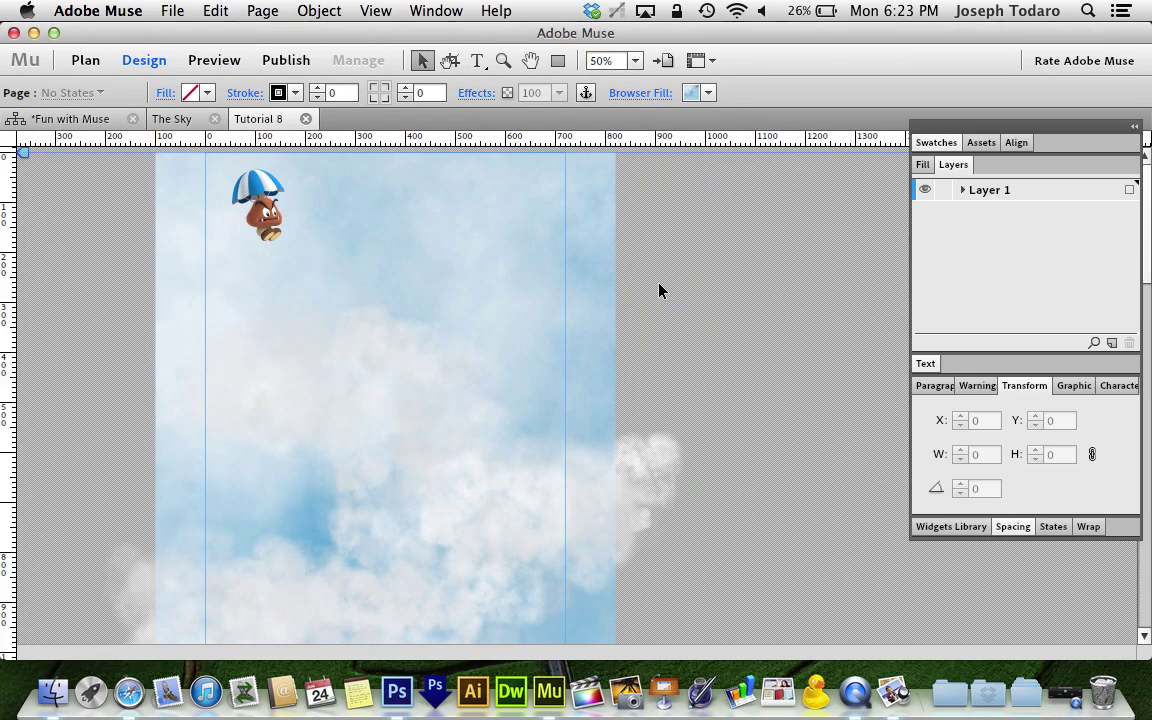
scroll(659, 290, down, 10)
scroll(659, 290, up, 5)
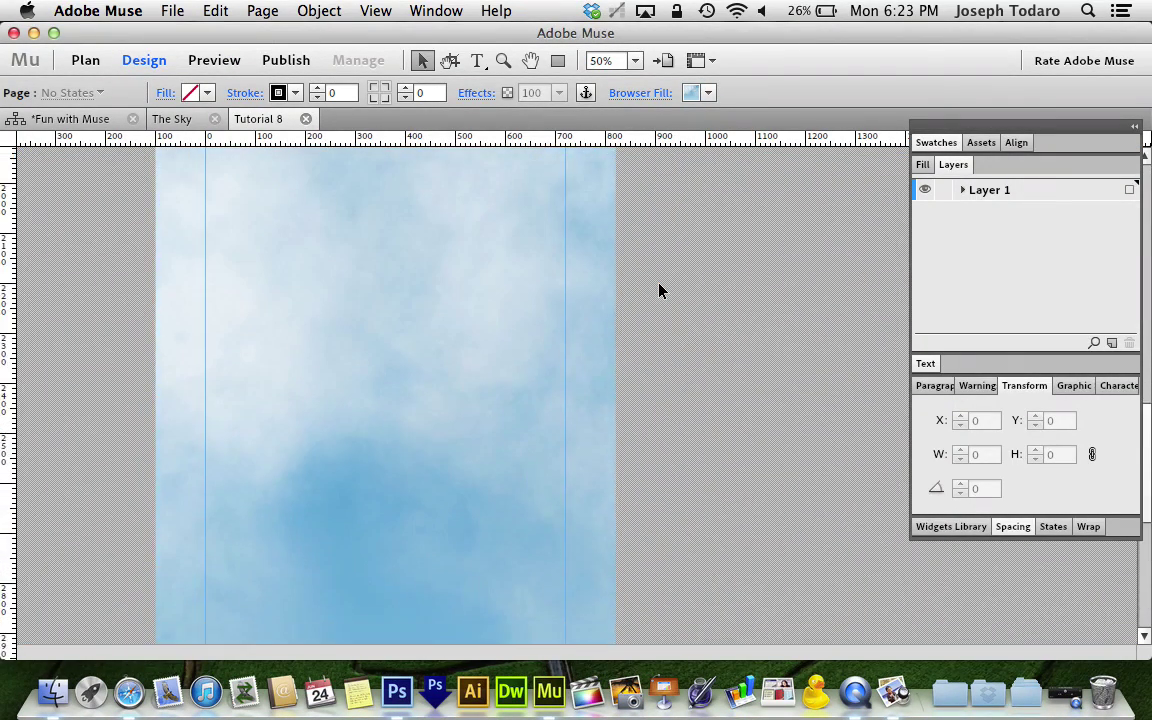
scroll(659, 290, down, 5)
key(ctrl+Up)
click(900, 450)
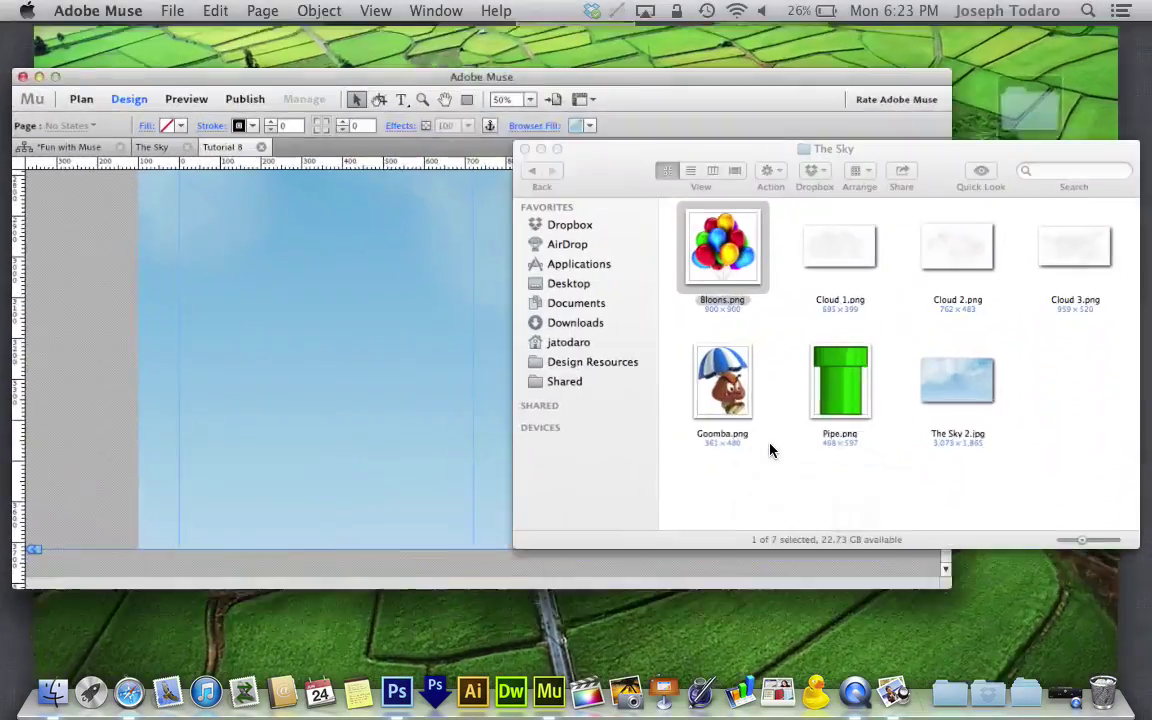
click(784, 320)
drag(784, 320, 226, 370)
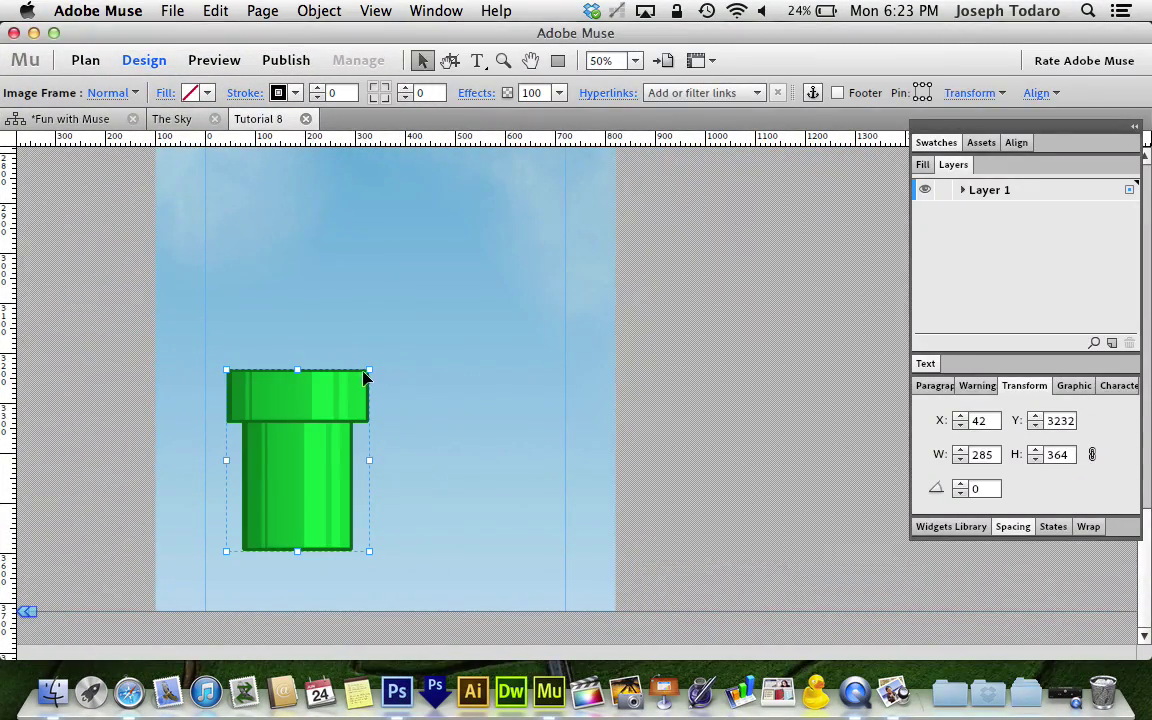
Scale the pipe to 215 × 274 at X 5, Y 3442, then preview the page
drag(369, 370, 288, 506)
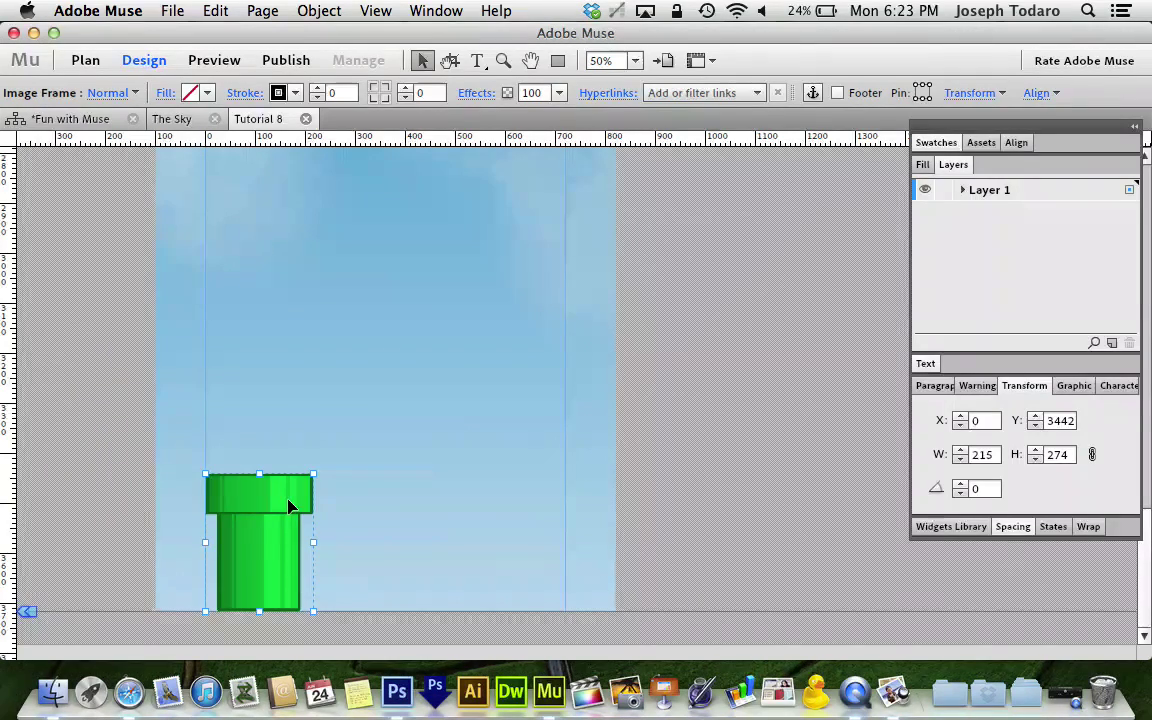
key(Right)
key(Right)
key(Right)
key(Right)
key(Right)
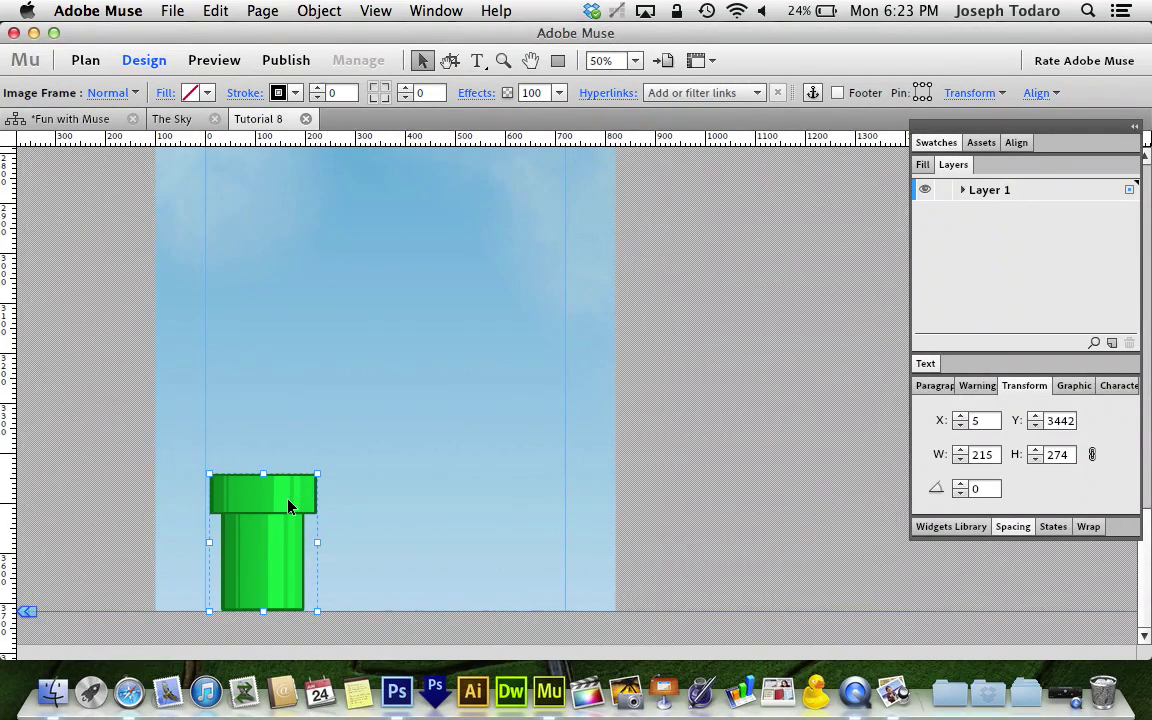
click(355, 483)
key(super+shift+e)
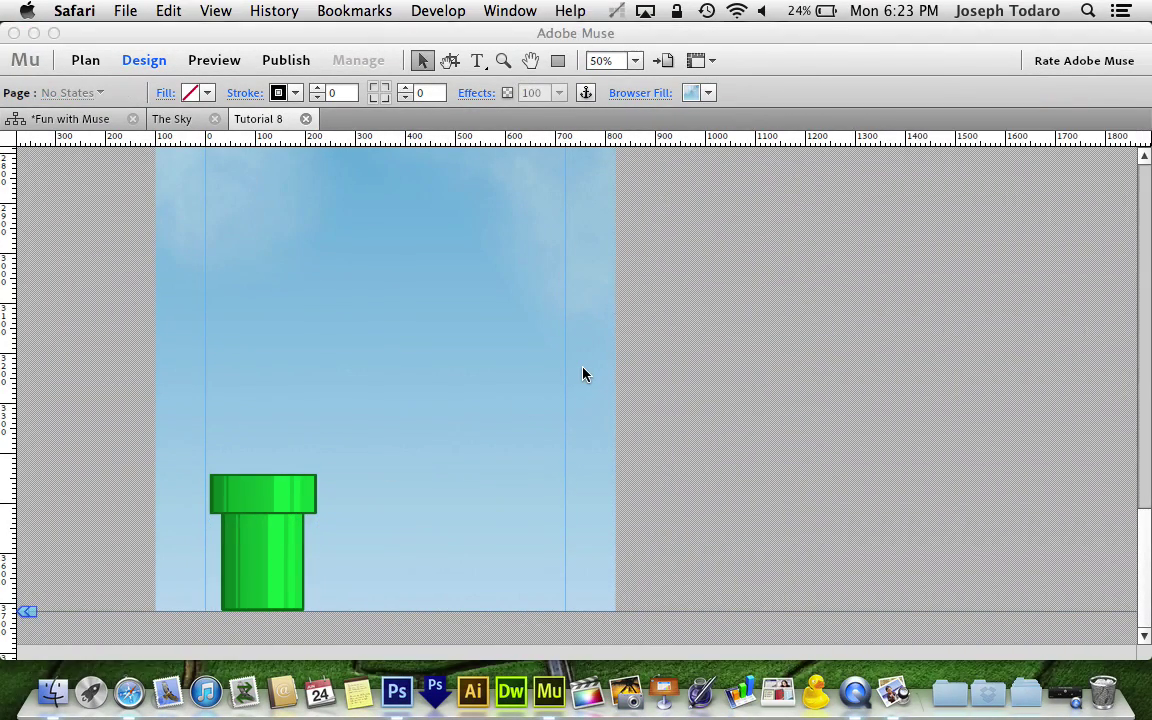
Scroll the tutorial-8.html preview to watch the Goomba descend toward the green pipe, then return to the top
scroll(640, 306, down, 5)
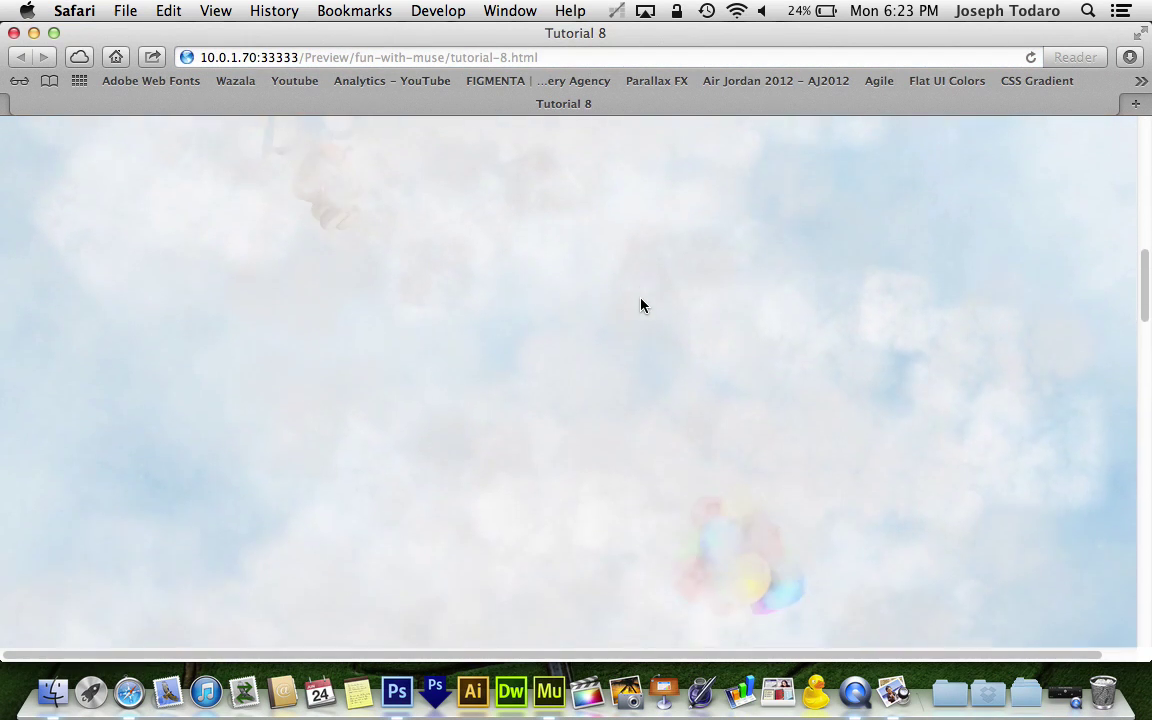
scroll(641, 305, down, 10)
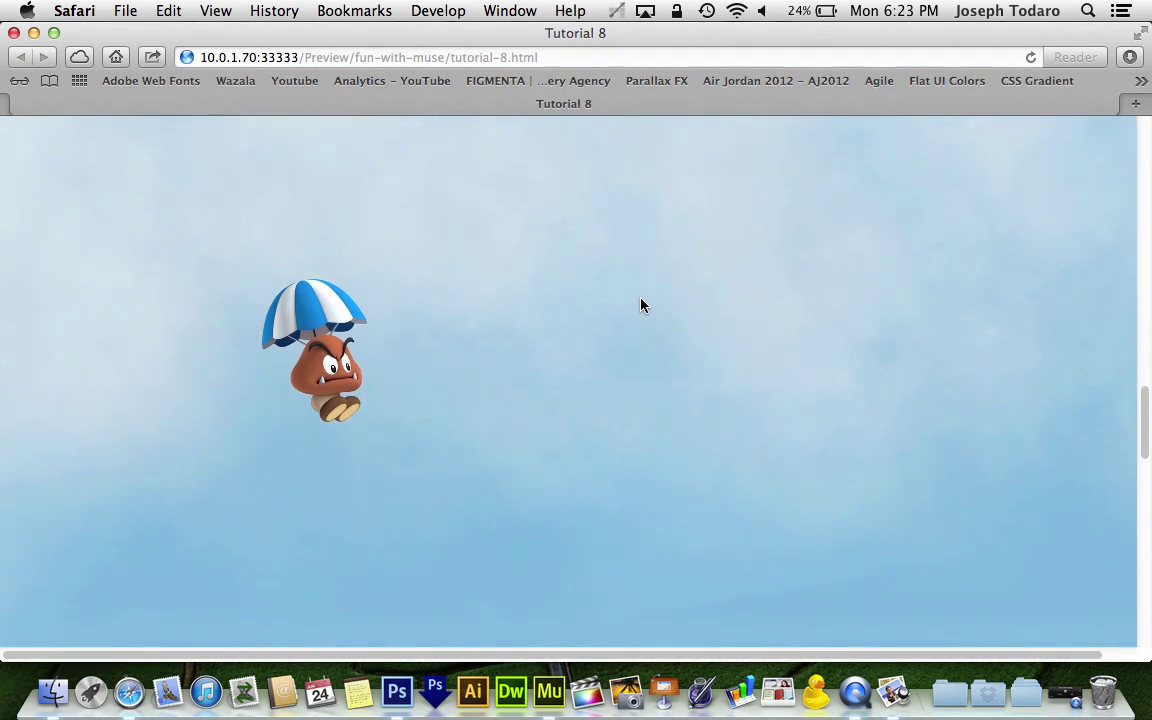
scroll(642, 306, down, 10)
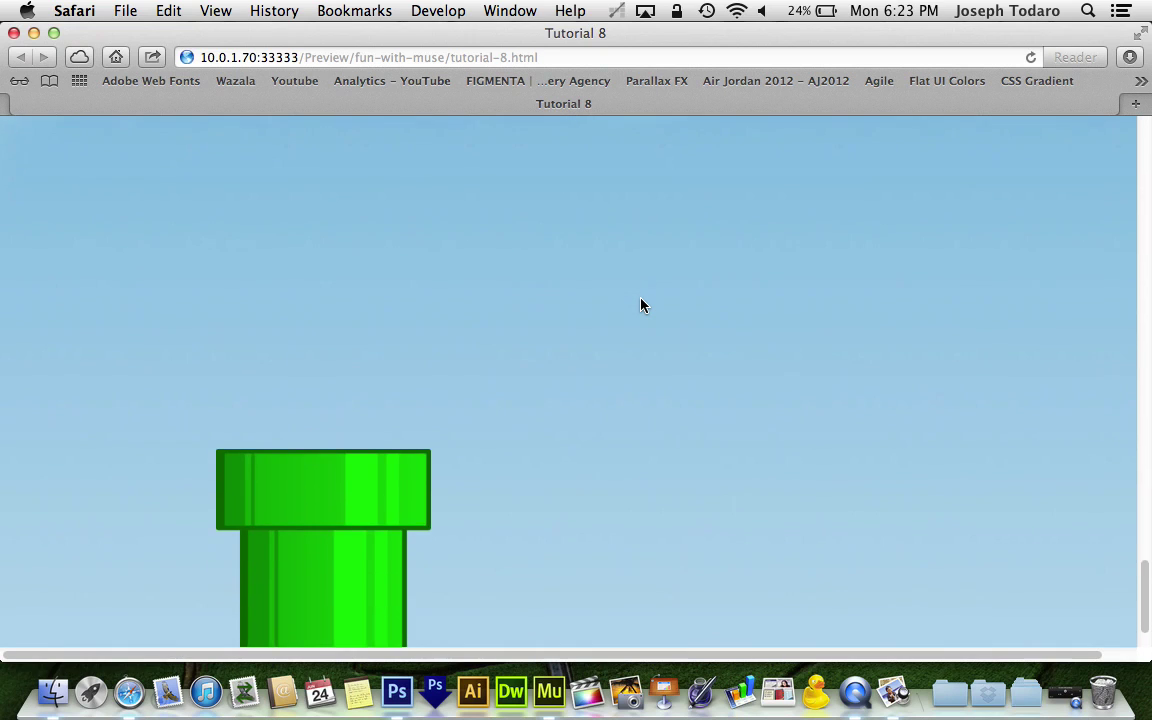
scroll(642, 306, down, 2)
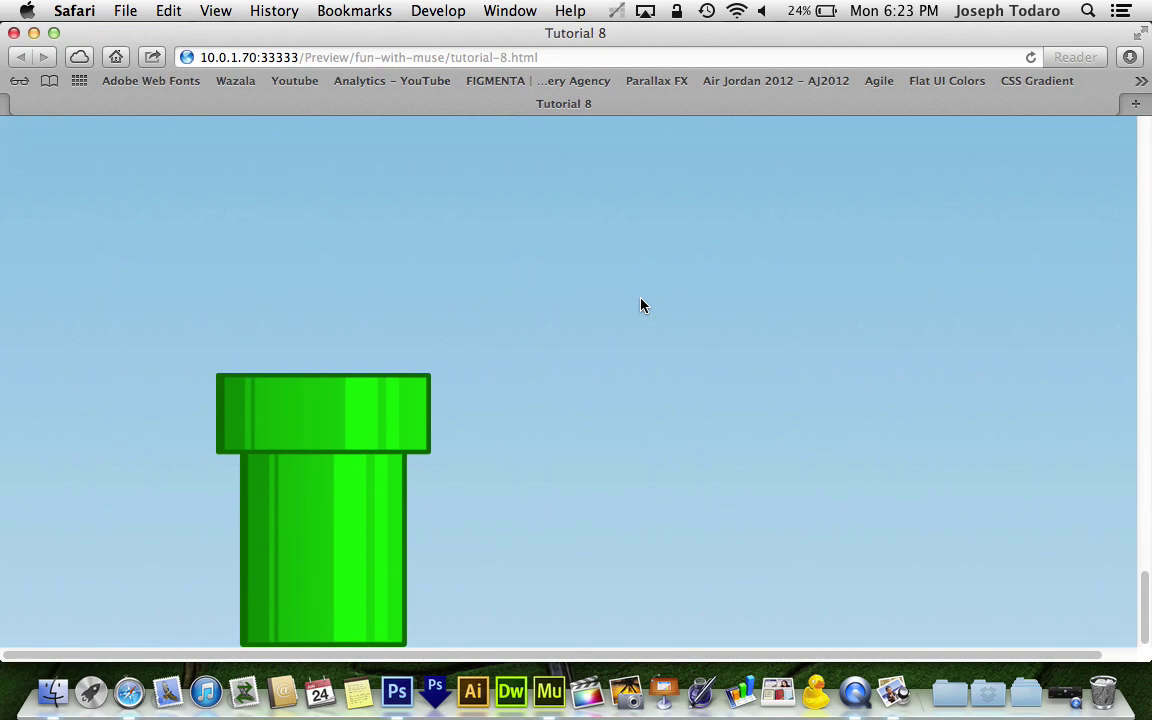
scroll(642, 306, up, 8)
scroll(642, 306, down, 6)
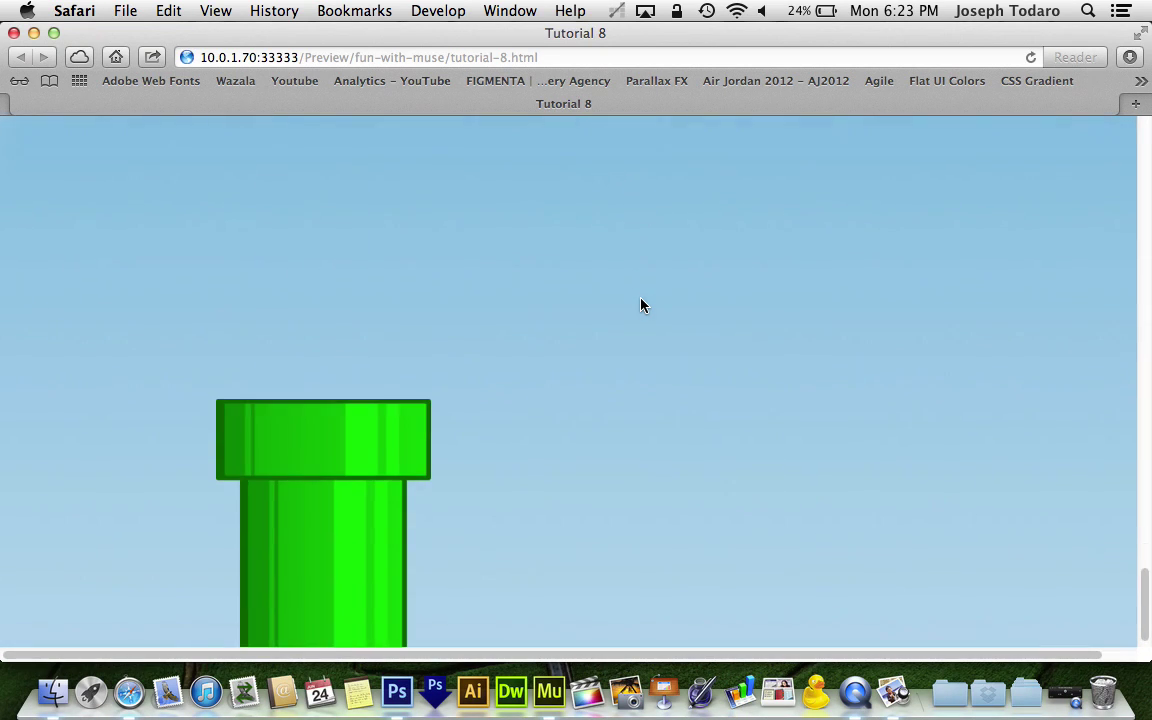
scroll(642, 306, up, 6)
scroll(642, 306, up, 8)
scroll(642, 306, down, 8)
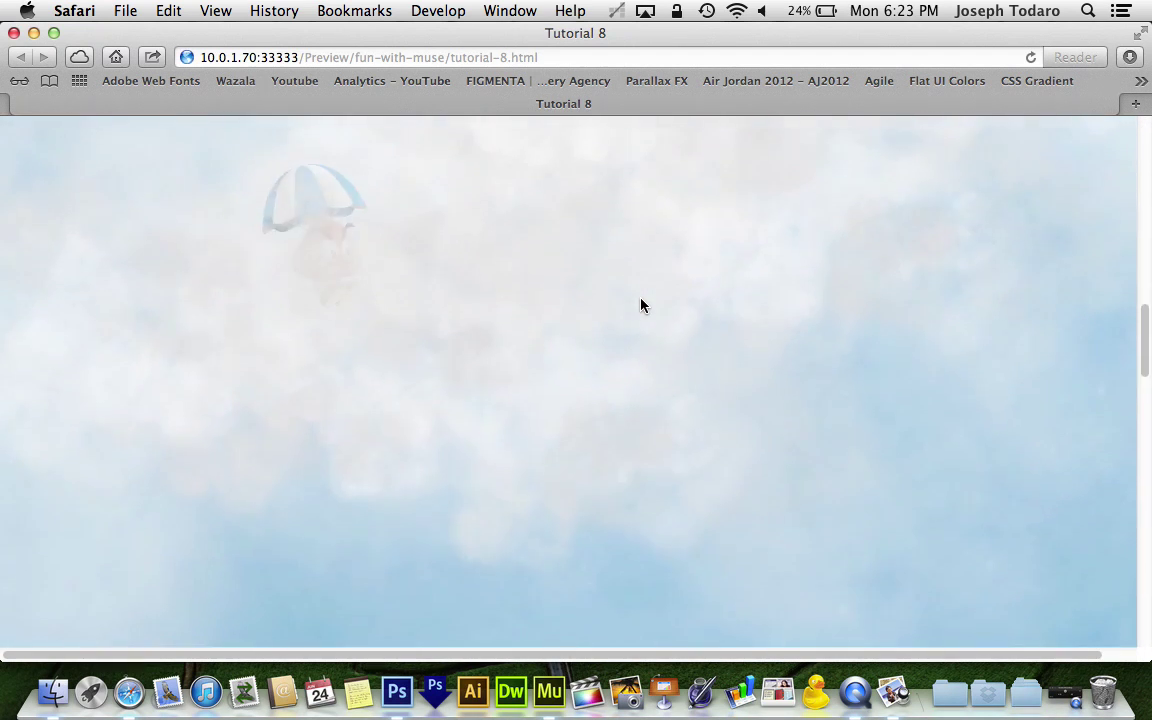
scroll(642, 306, down, 6)
scroll(642, 306, up, 12)
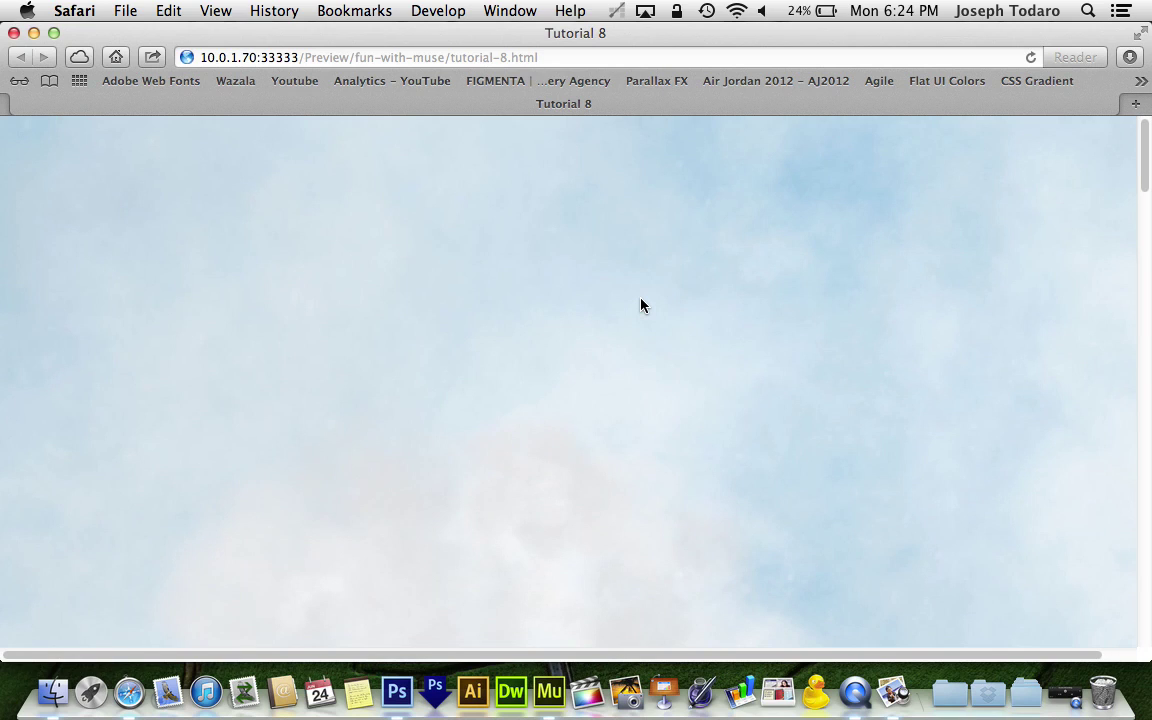
Close the Safari preview and bring the Muse Tutorial 8 layout back to the front
key(super+w)
click(584, 237)
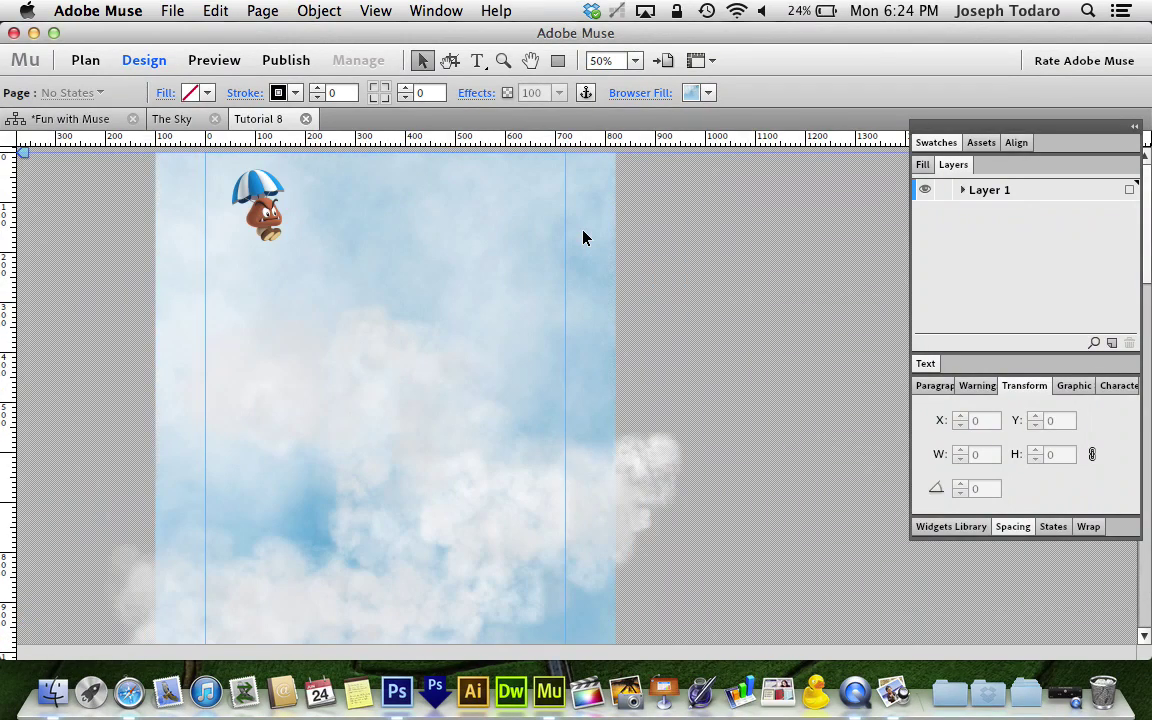